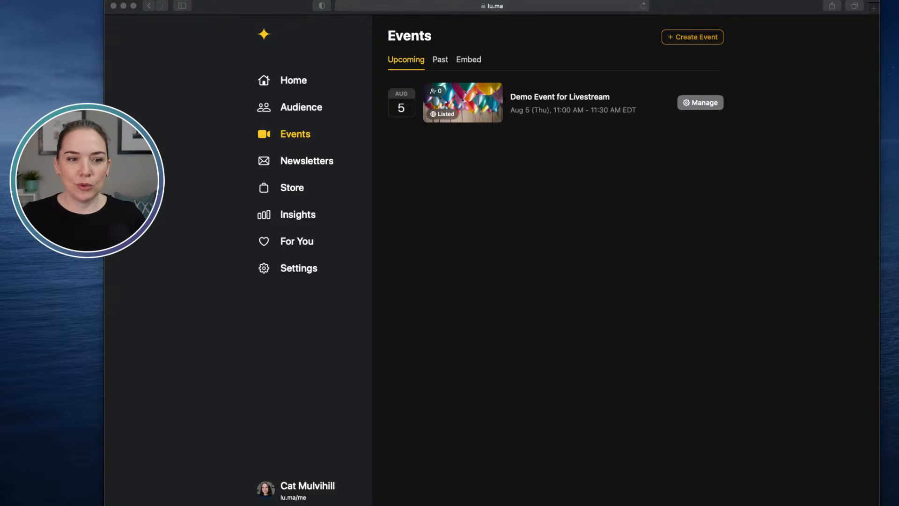
- Start a new event and name it "Public Speaking Skills"
click(745, 43)
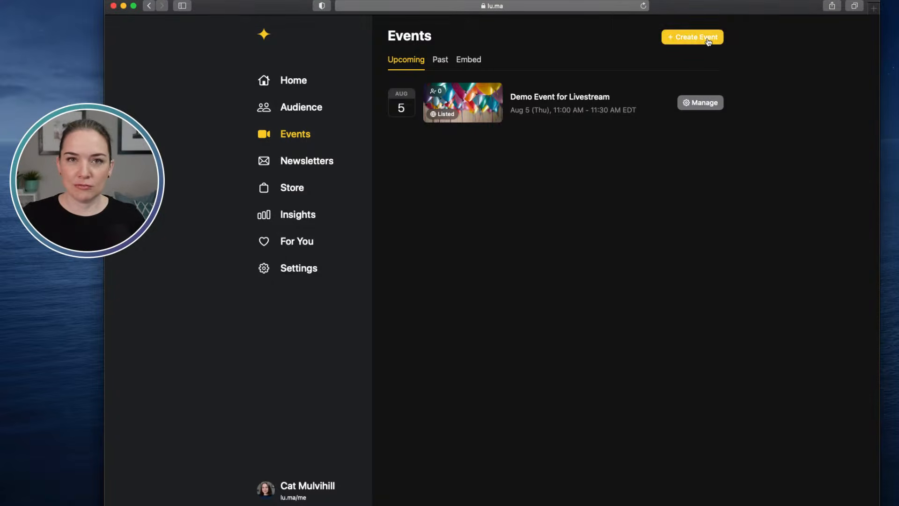
click(703, 41)
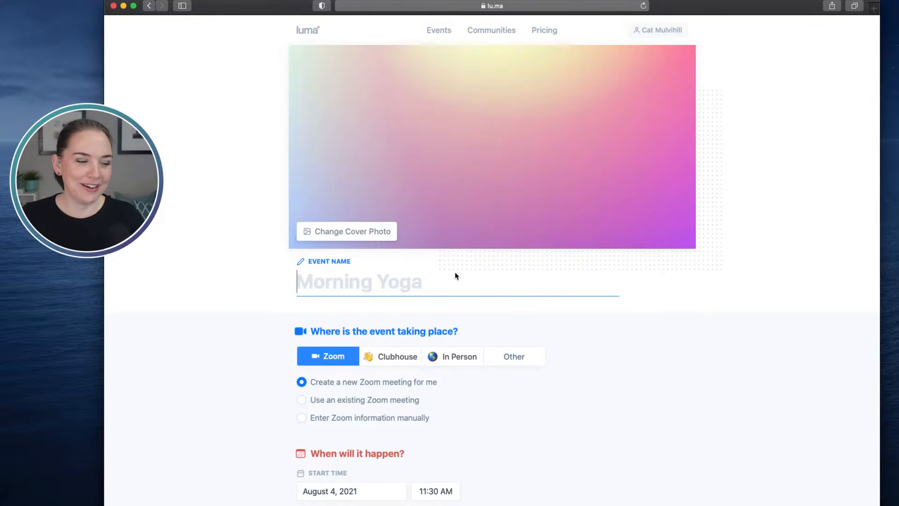
click(437, 282)
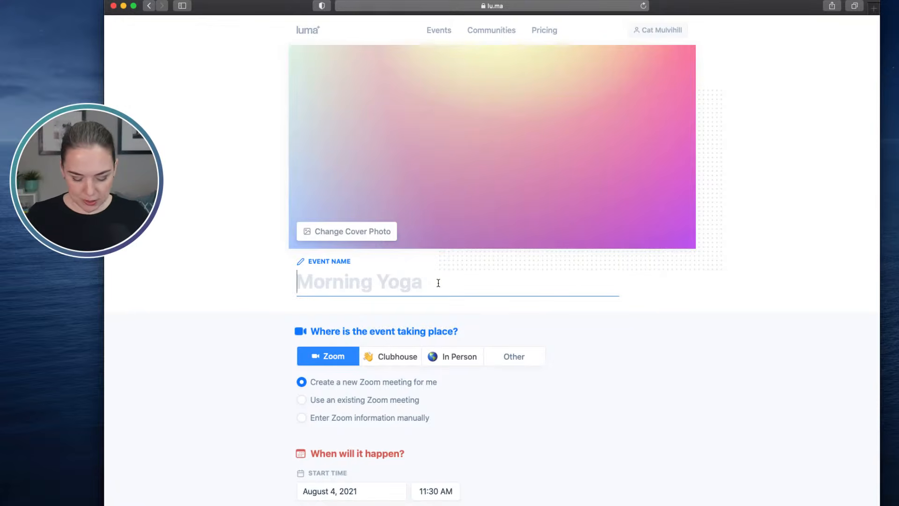
text(Pub)
key(BackSpace)
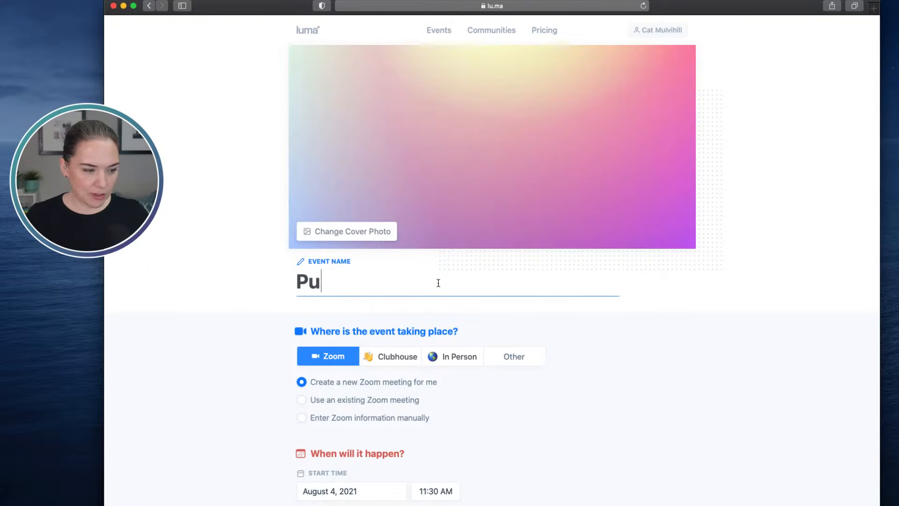
text(blic Spea)
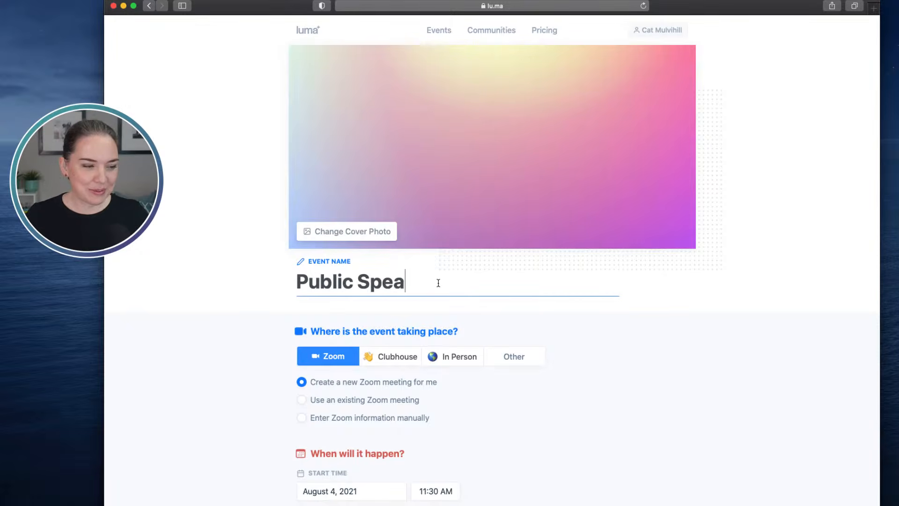
text(king Skills)
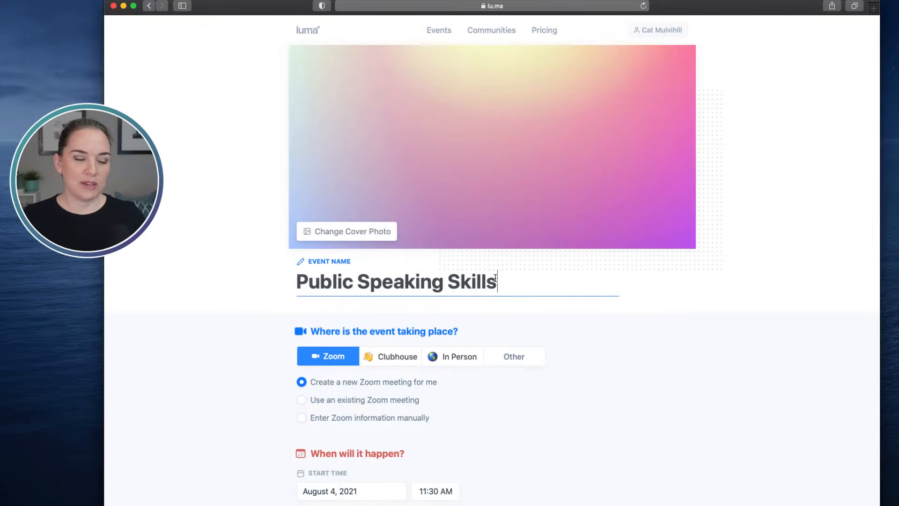
- Browse the cover photo choices and set the library bookshelves picture from Our Picks as the event's cover
click(363, 233)
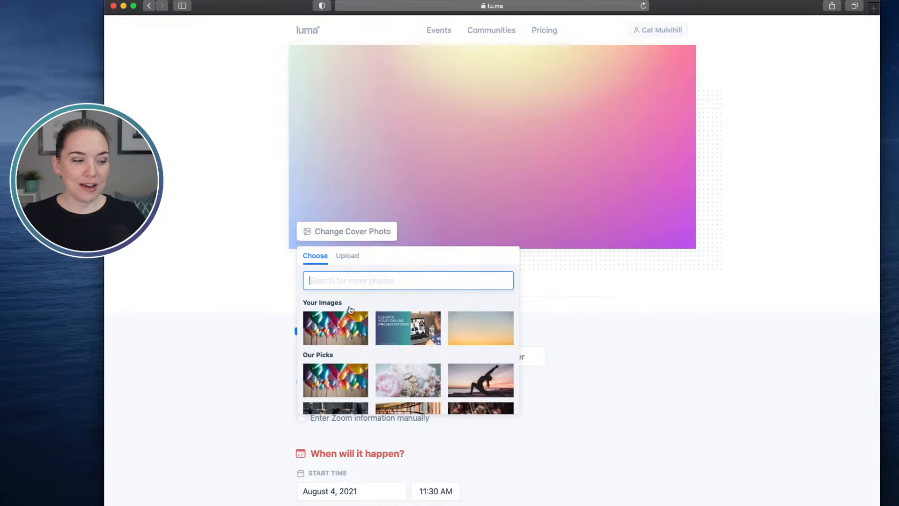
scroll(402, 341, down, 3)
scroll(402, 340, down, 5)
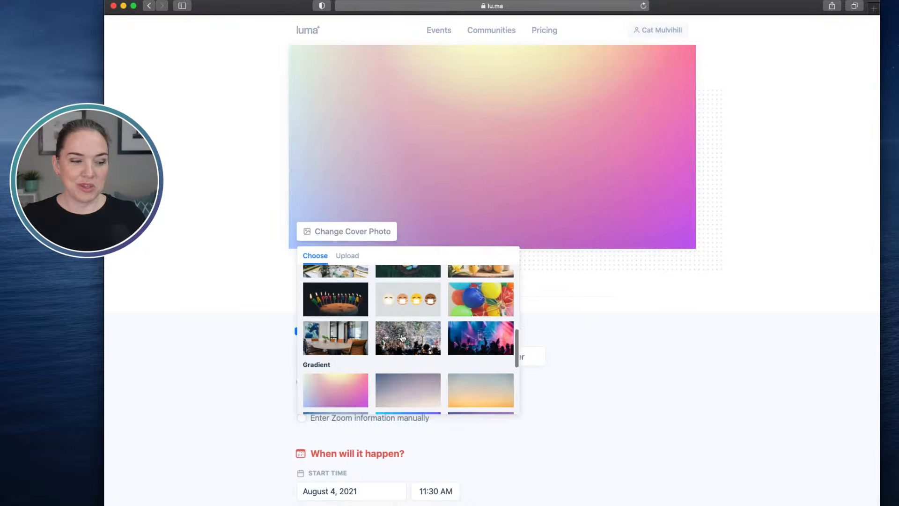
scroll(402, 338, down, 10)
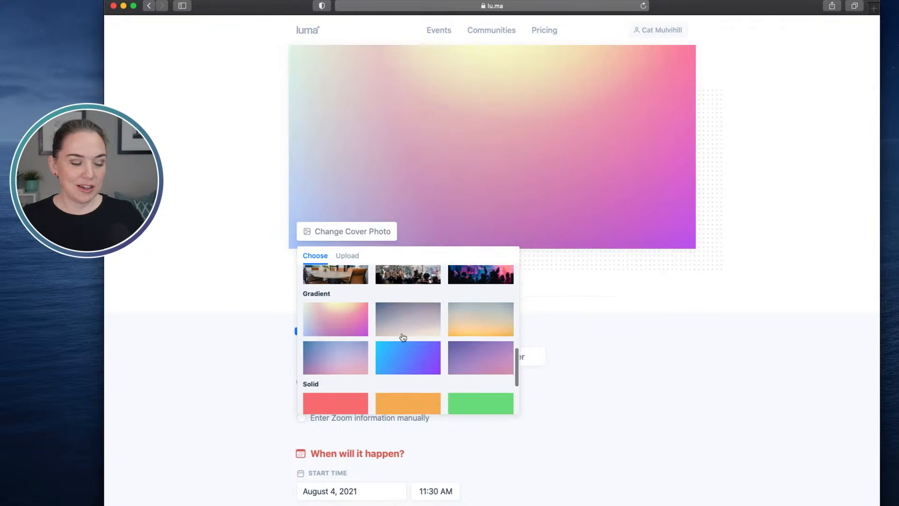
scroll(547, 283, up, 6)
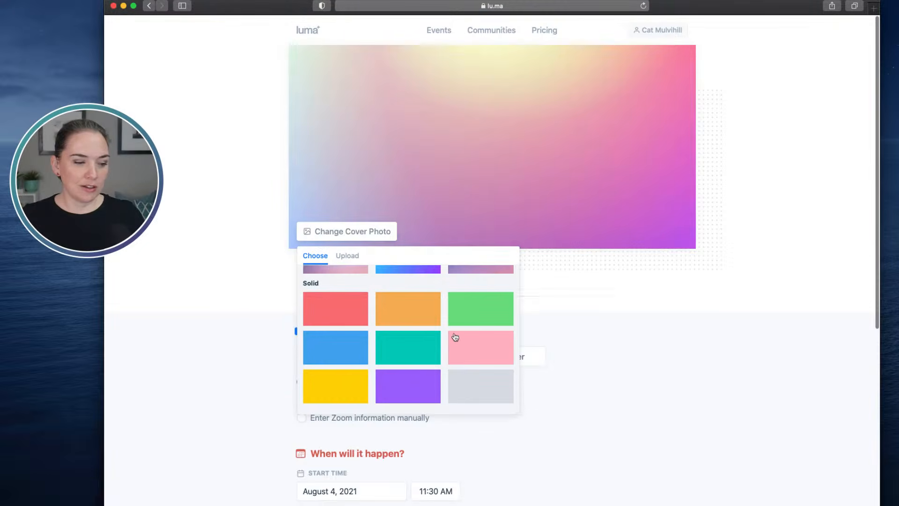
scroll(456, 335, up, 5)
scroll(462, 331, up, 5)
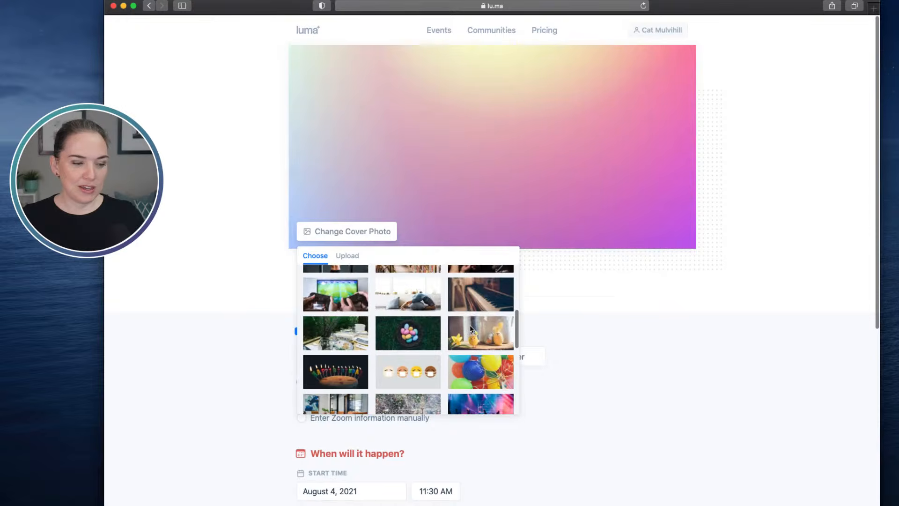
scroll(471, 329, up, 3)
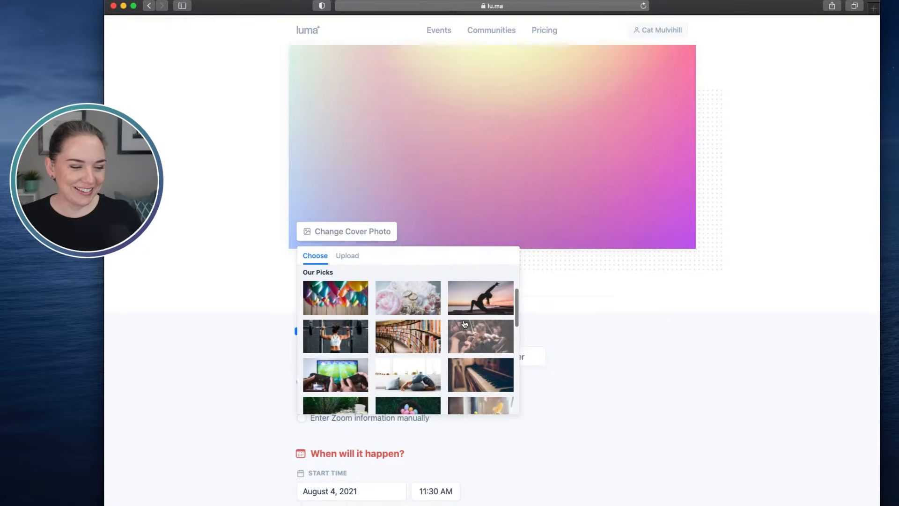
click(413, 340)
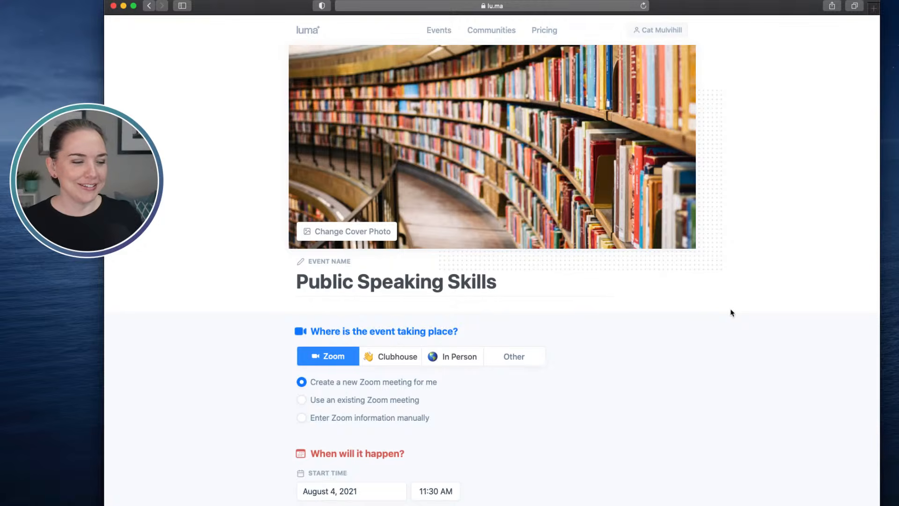
- Set the event's start date to August 13, 2021
scroll(651, 290, down, 2)
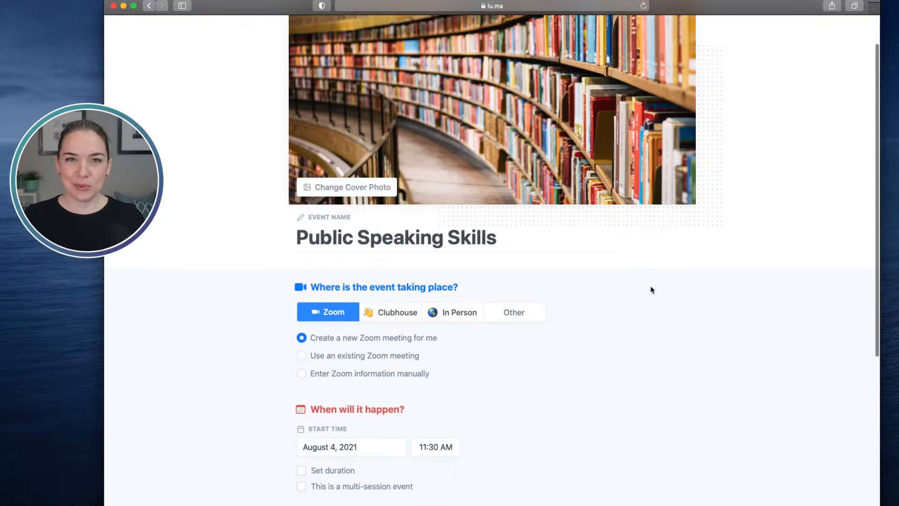
scroll(651, 288, down, 1)
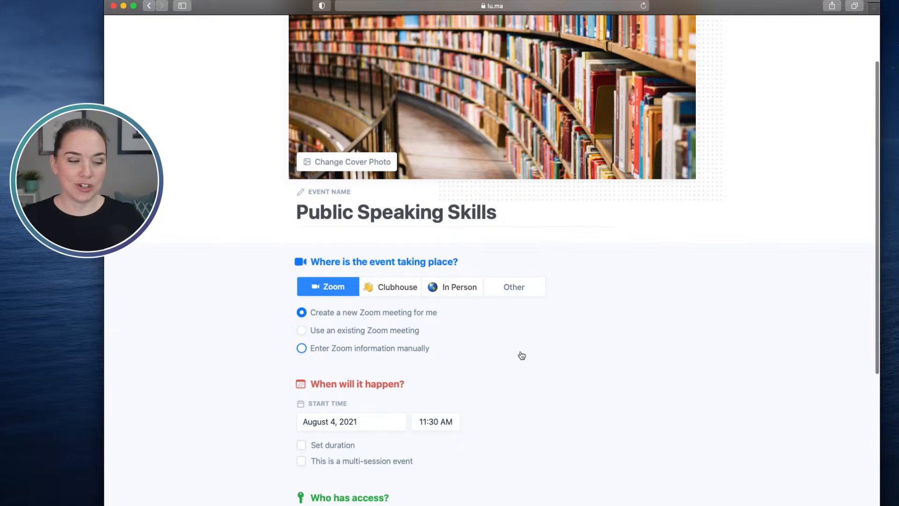
scroll(517, 354, down, 3)
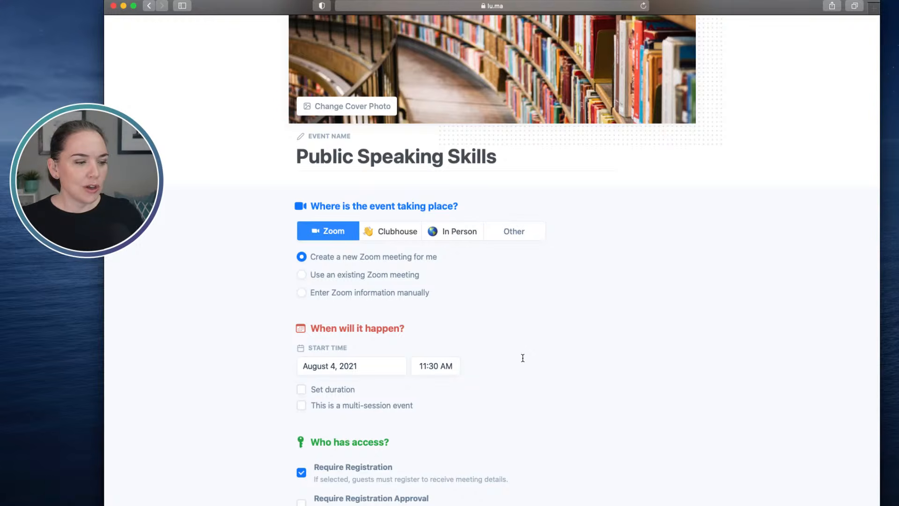
scroll(521, 357, down, 3)
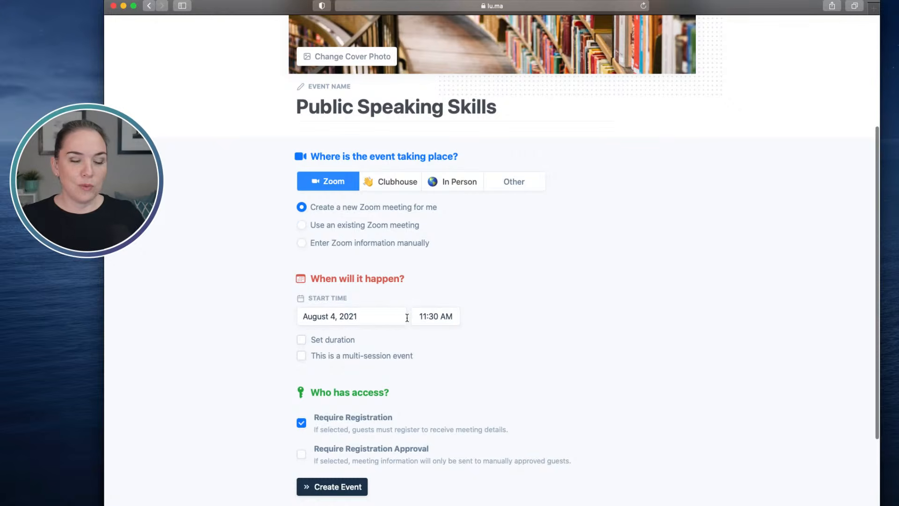
click(367, 316)
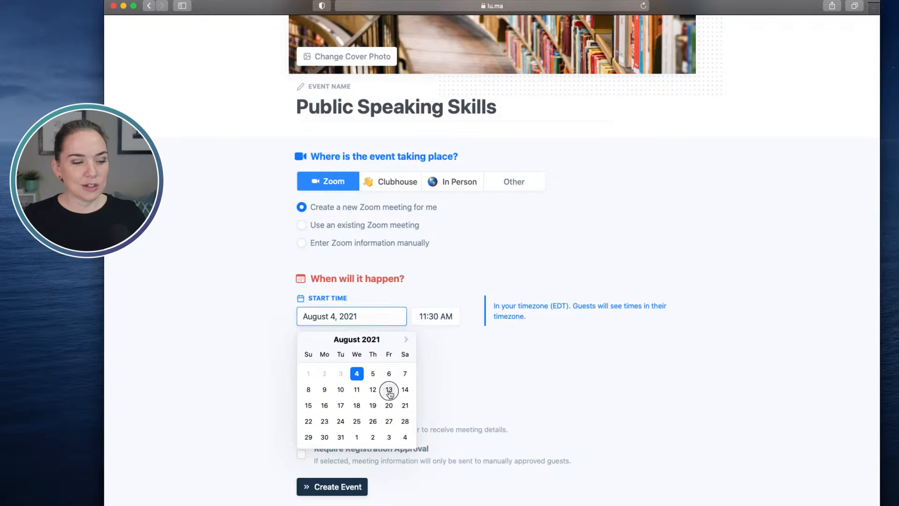
click(389, 395)
- Enable a set duration for the event and enter 1 in its hours value
click(301, 340)
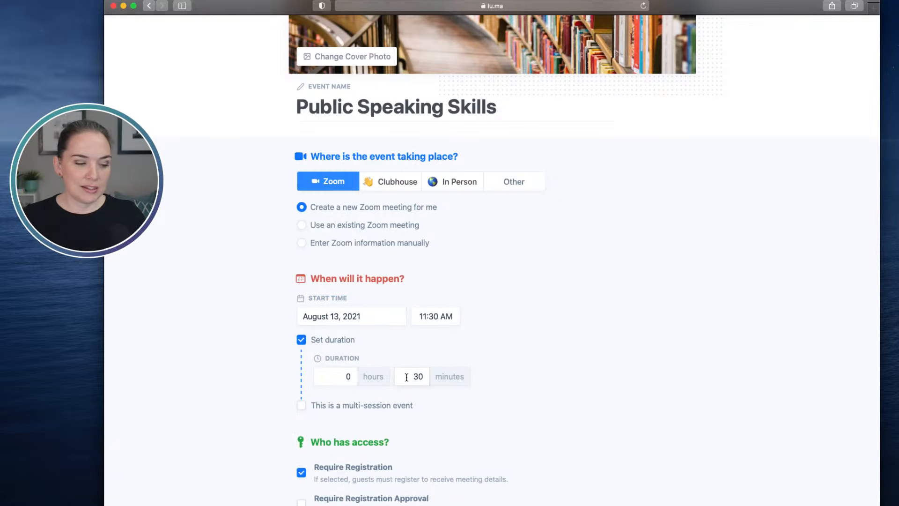
click(345, 378)
text(1)
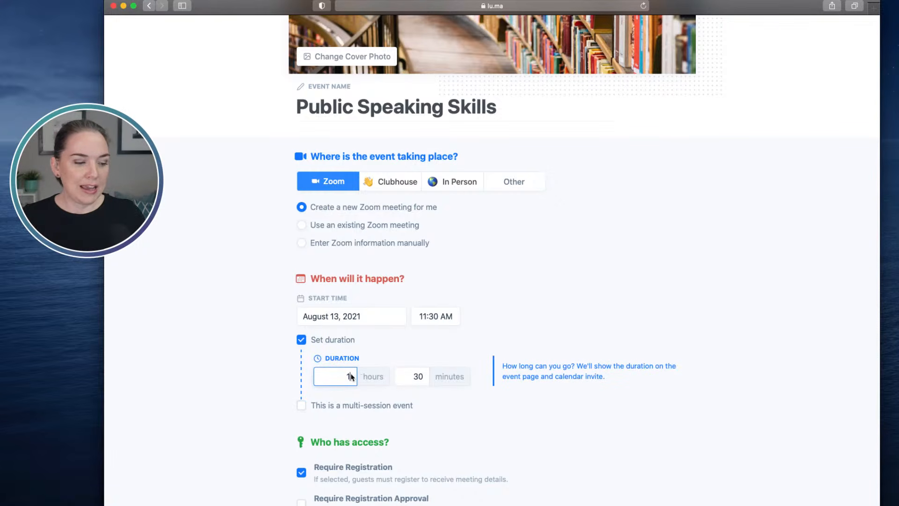
- Make the event a multi-session event
scroll(535, 347, down, 3)
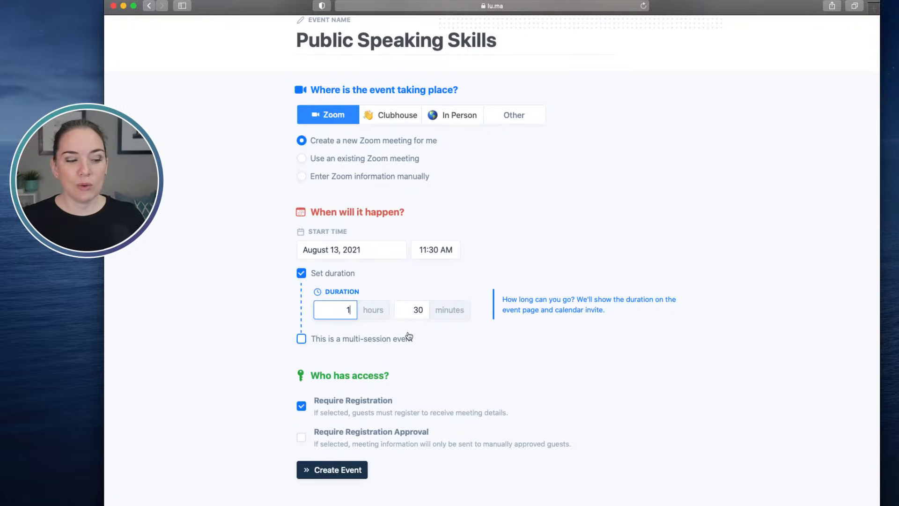
scroll(486, 335, down, 1)
scroll(486, 335, down, 1)
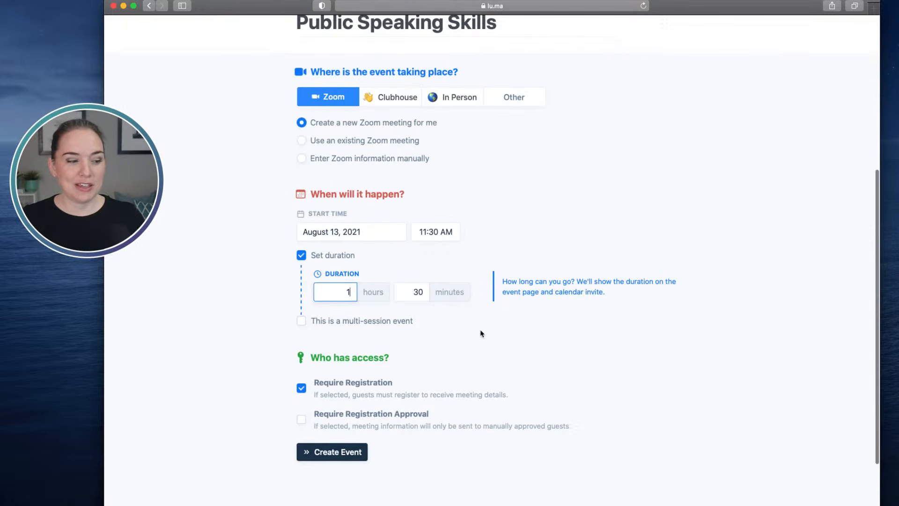
click(301, 321)
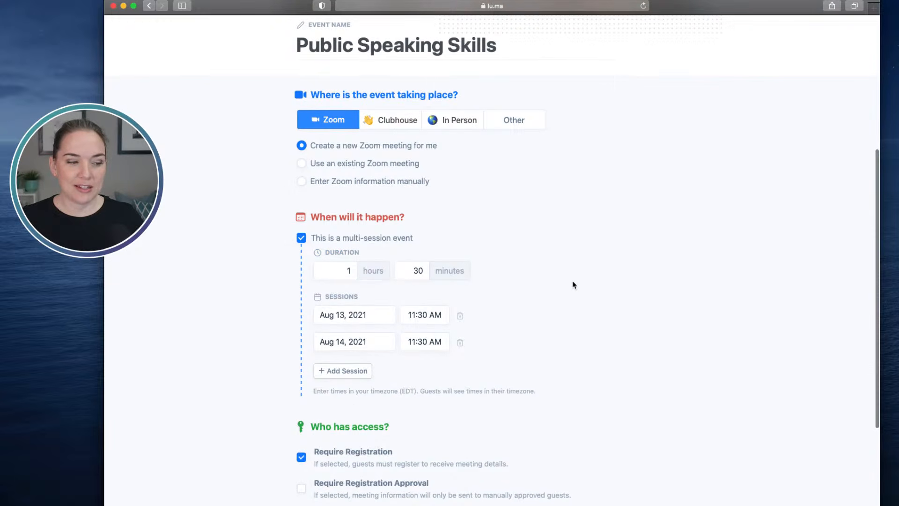
- Set the start time of both the Aug 13 and Aug 14 sessions to 12:00 PM
scroll(557, 269, down, 1)
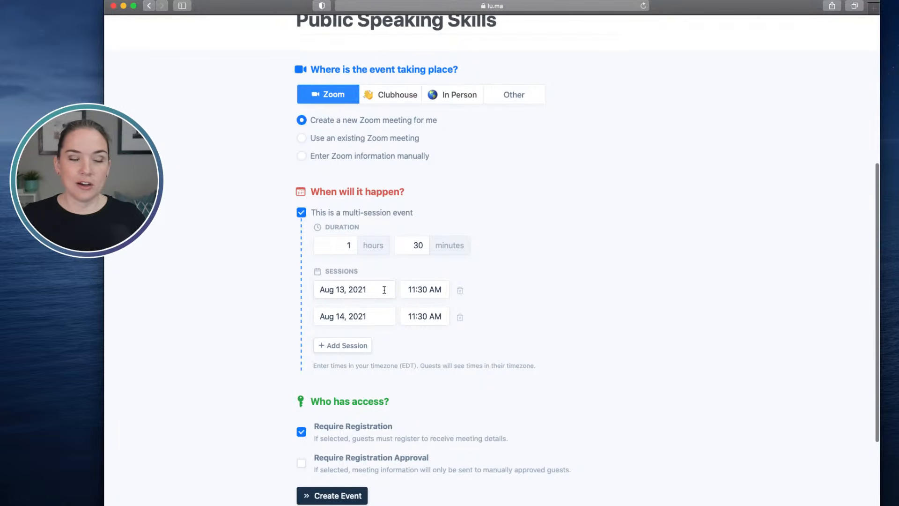
click(413, 291)
click(421, 390)
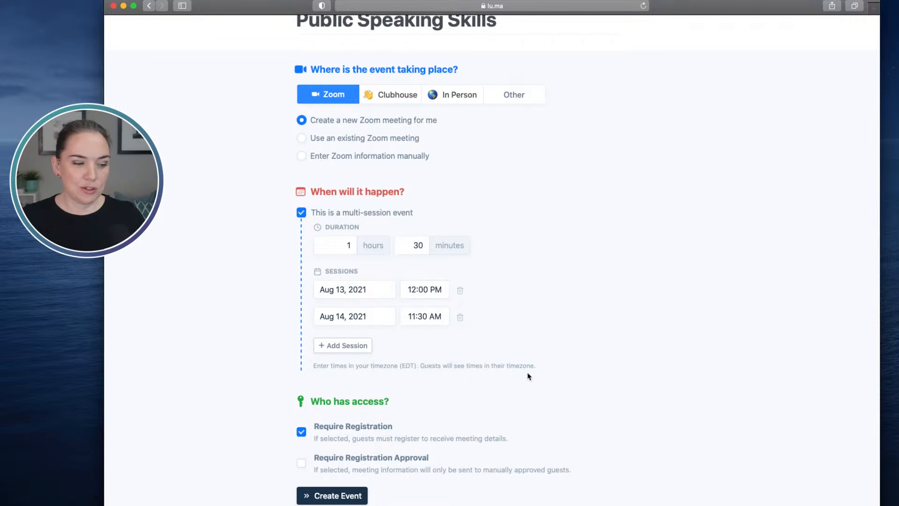
scroll(539, 351, down, 2)
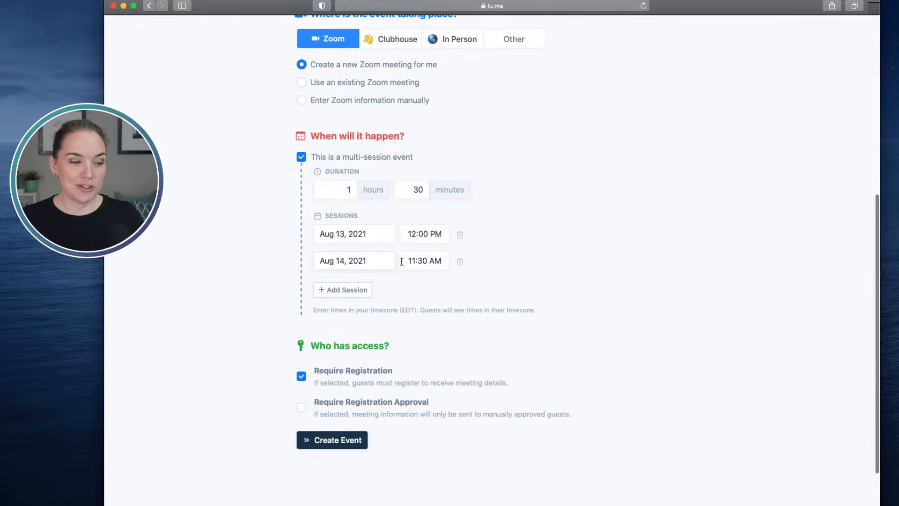
click(420, 263)
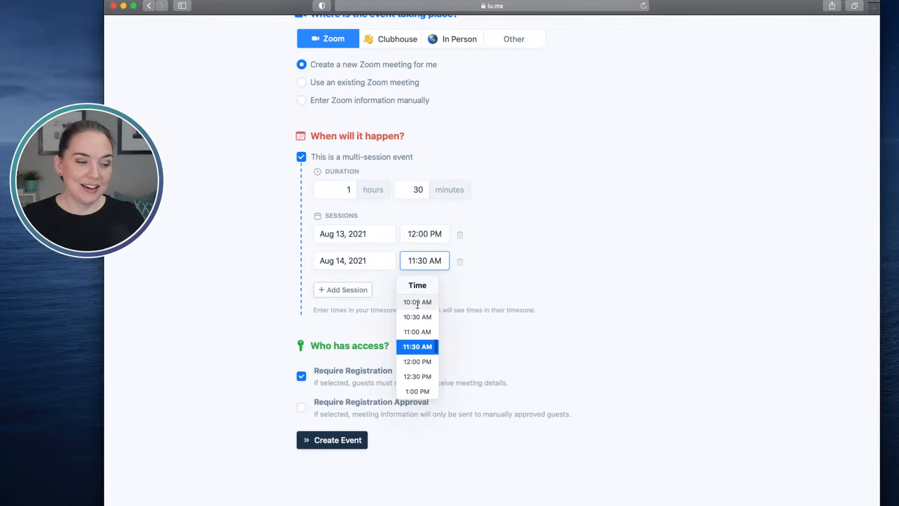
click(414, 362)
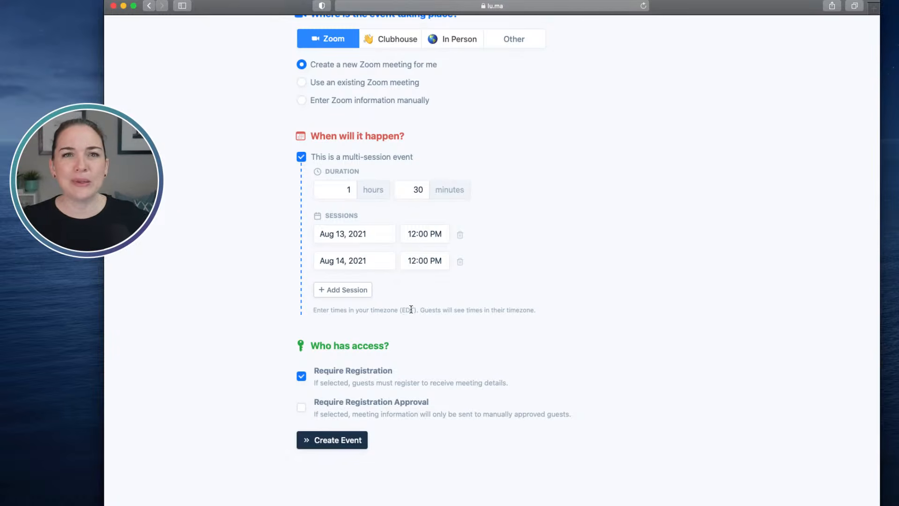
- Create the event, keeping registration required and leaving registration approval off
scroll(513, 280, down, 3)
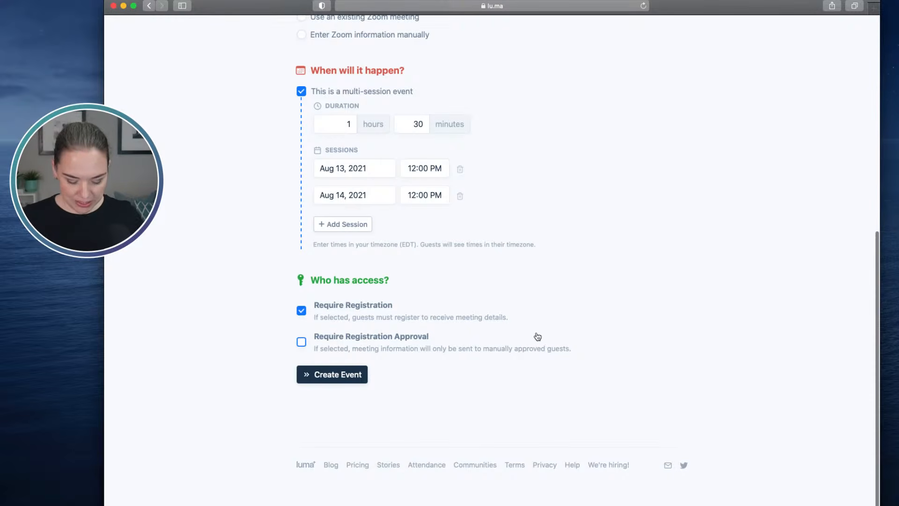
key(super+plus)
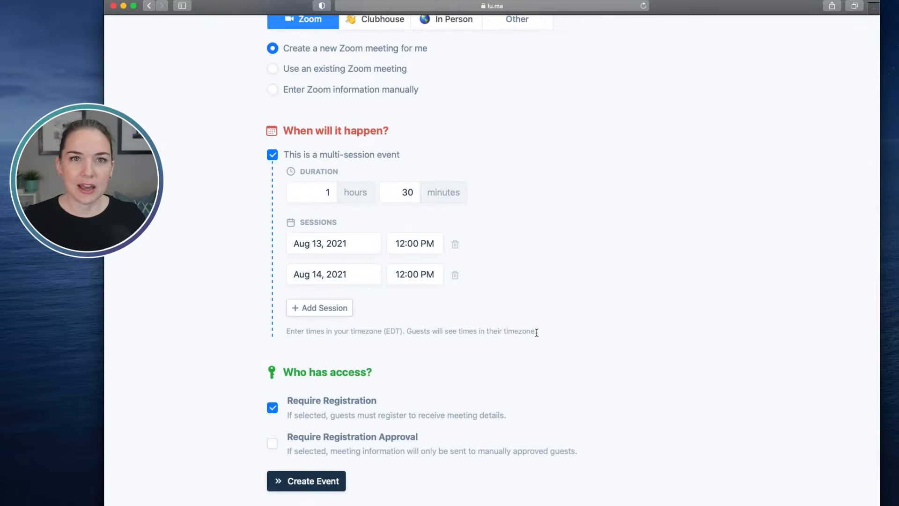
key(super+plus)
scroll(586, 292, down, 5)
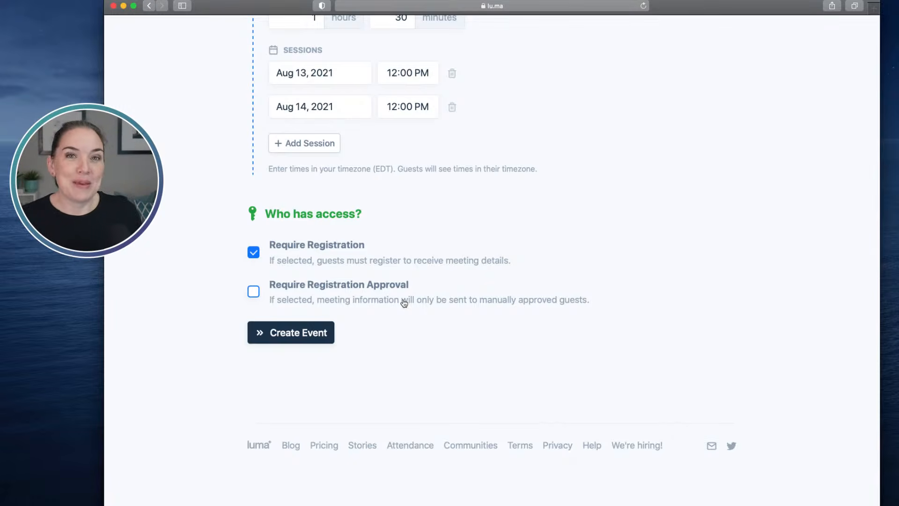
scroll(407, 305, up, 7)
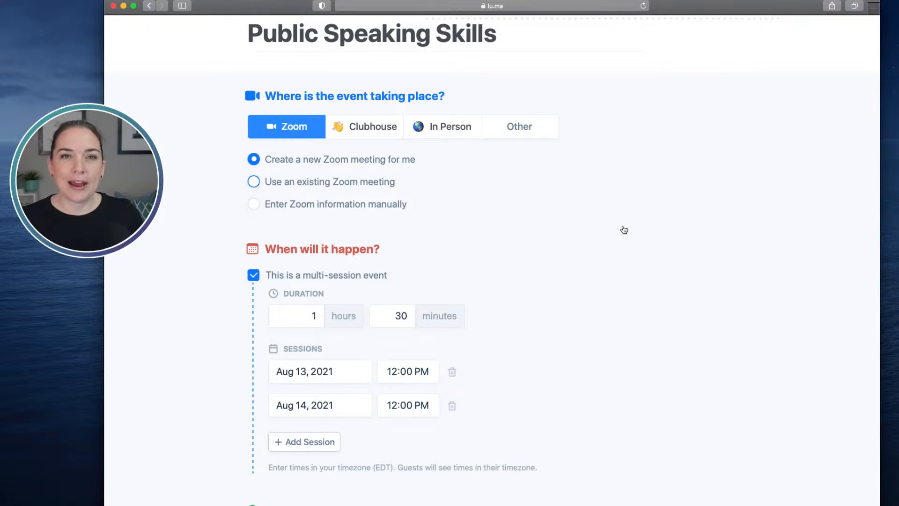
scroll(622, 236, down, 2)
scroll(624, 236, down, 6)
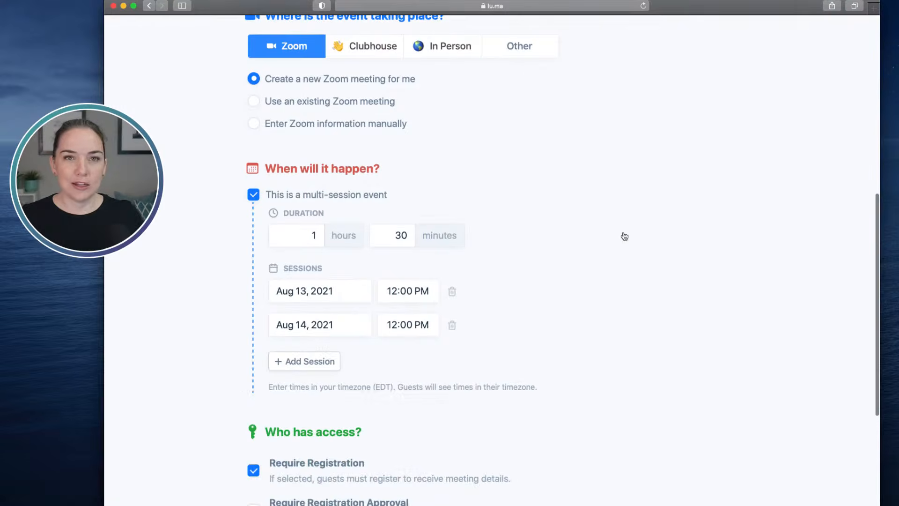
scroll(622, 242, down, 2)
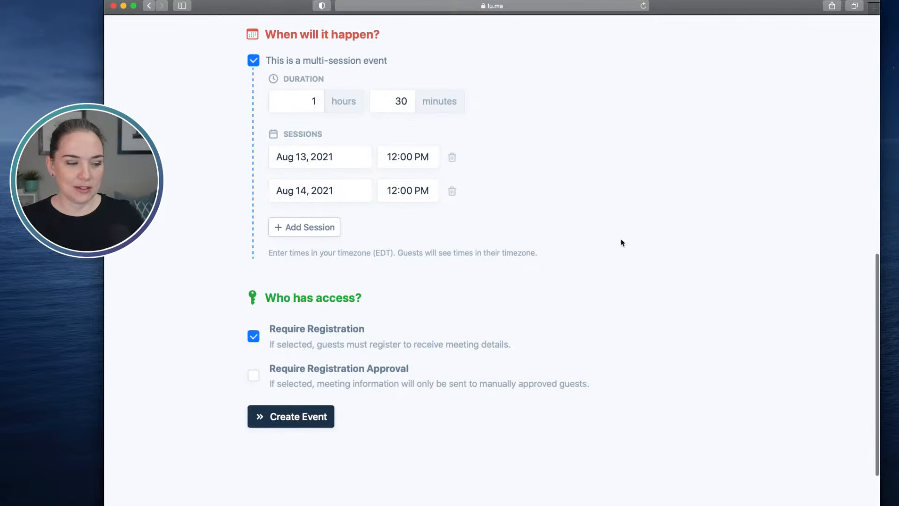
click(291, 421)
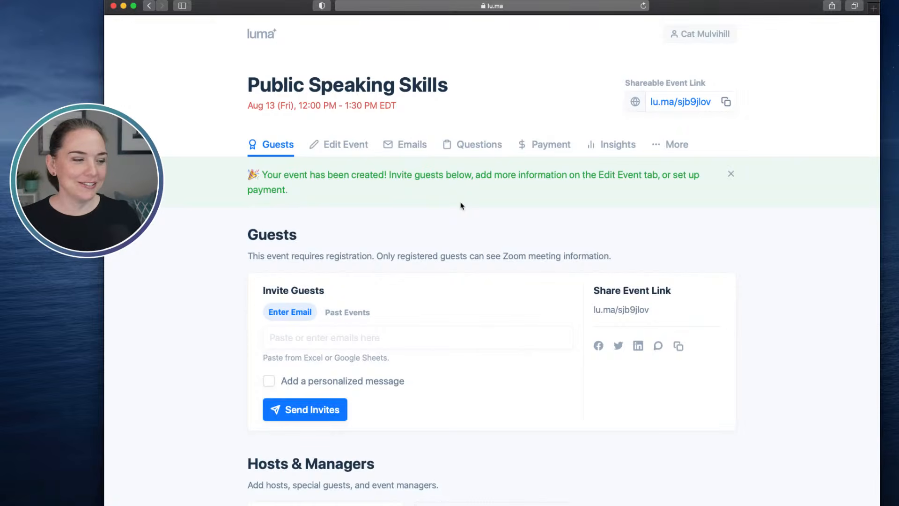
- Review the new event's guest invitations, hosts and managers, guest list and registration options
scroll(510, 208, down, 1)
scroll(510, 208, down, 2)
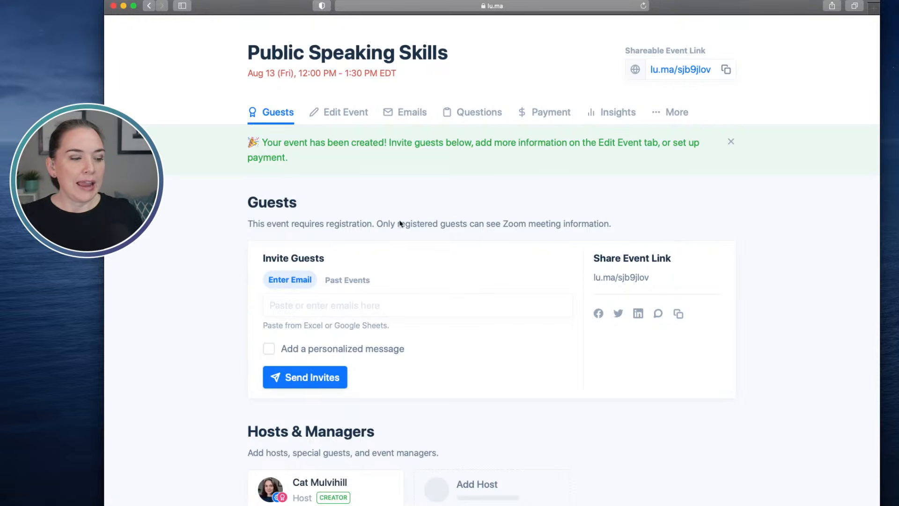
scroll(439, 287, down, 1)
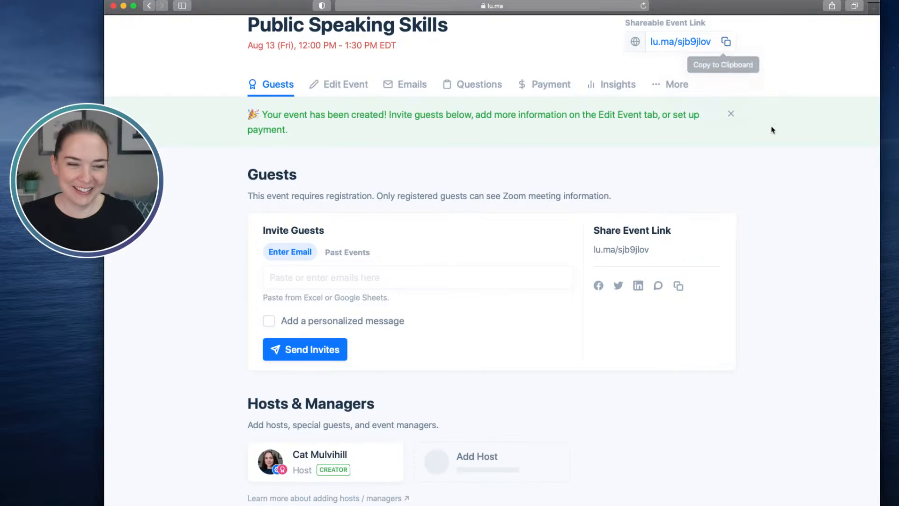
scroll(770, 121, down, 3)
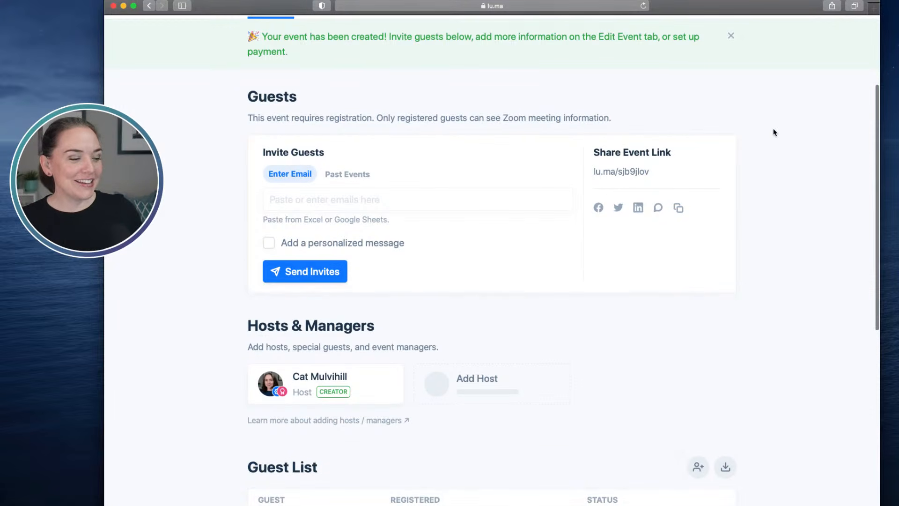
scroll(769, 133, down, 10)
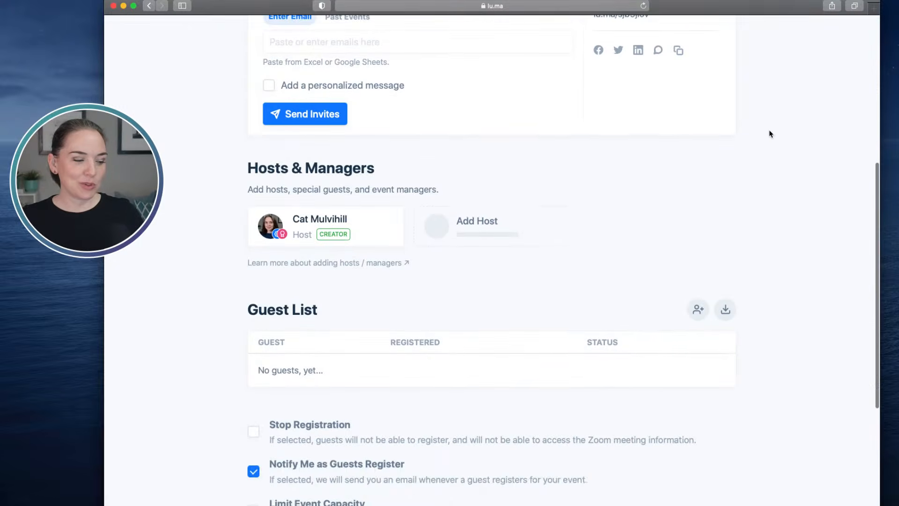
scroll(465, 251, down, 3)
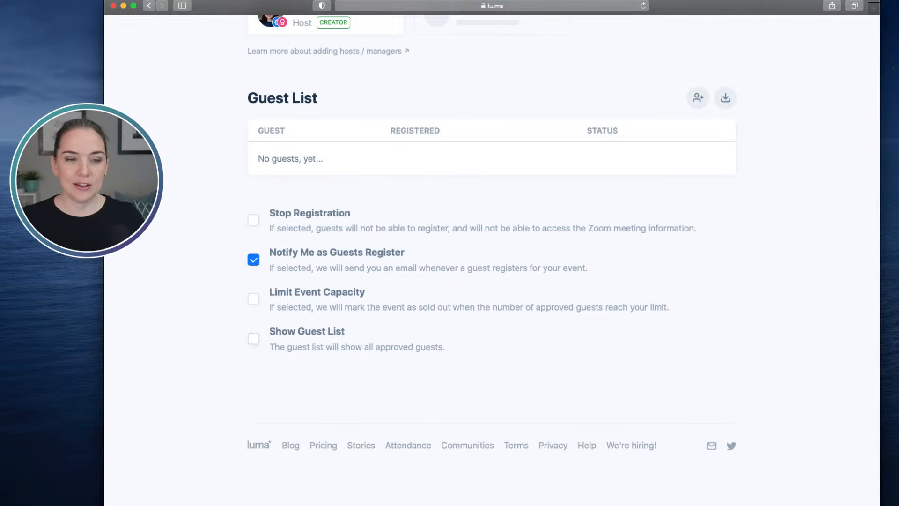
scroll(766, 240, up, 3)
scroll(766, 240, up, 5)
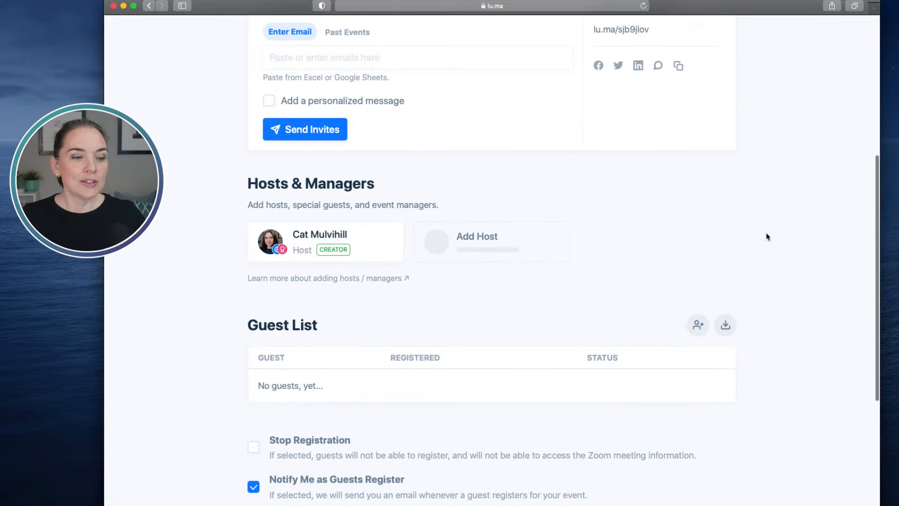
scroll(761, 242, up, 3)
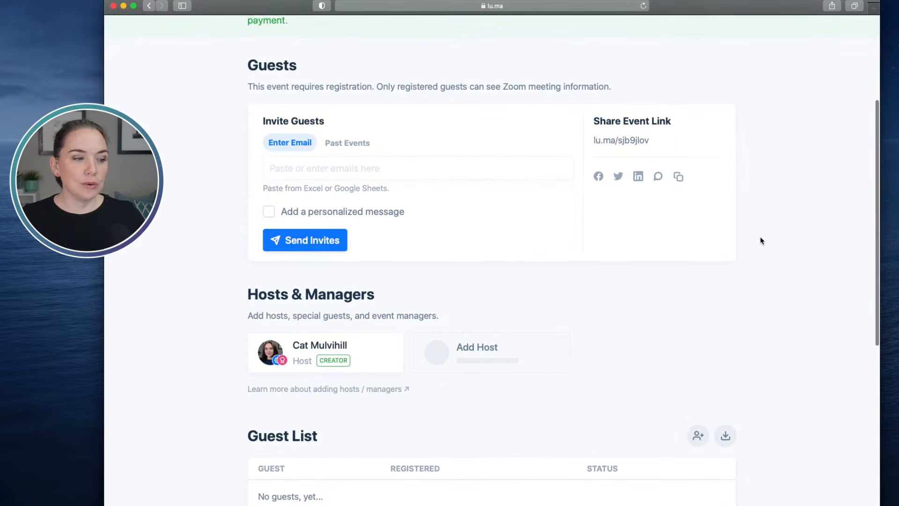
scroll(760, 240, up, 2)
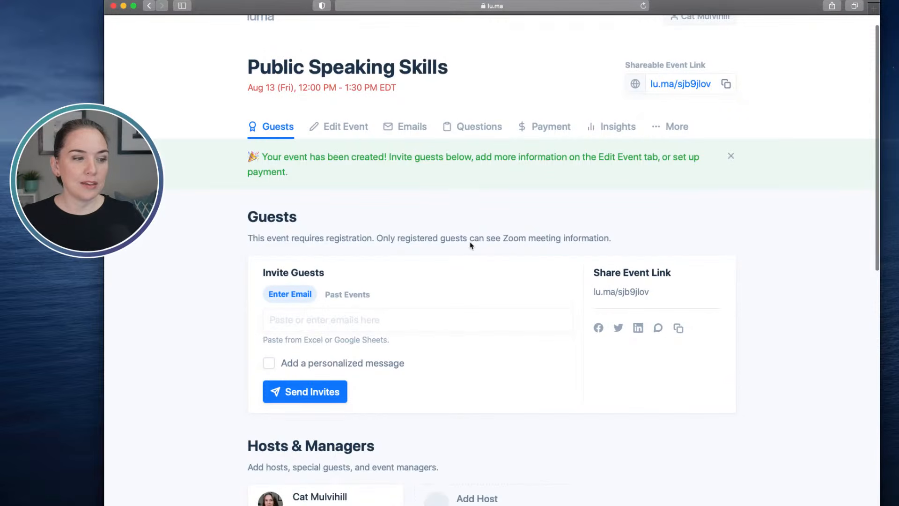
- Edit the event so that guests can register for Only Full-Series
click(340, 141)
scroll(543, 234, down, 10)
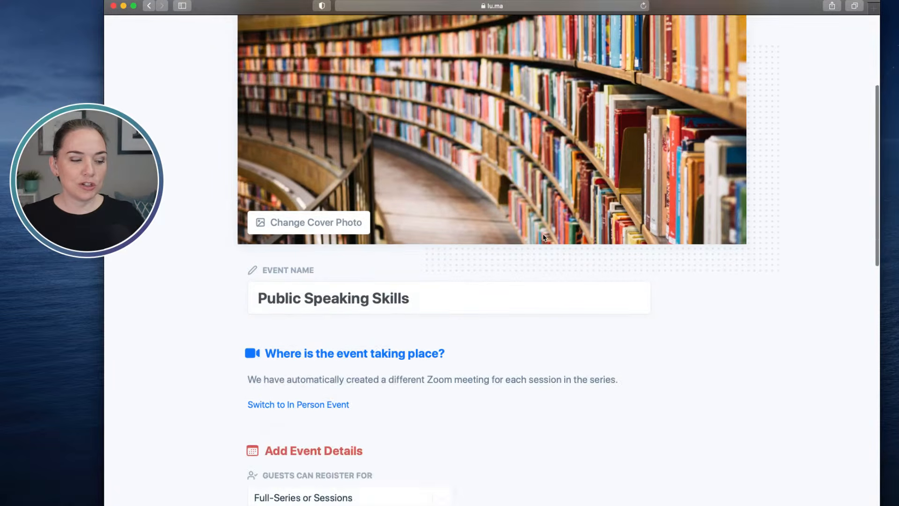
scroll(543, 234, down, 3)
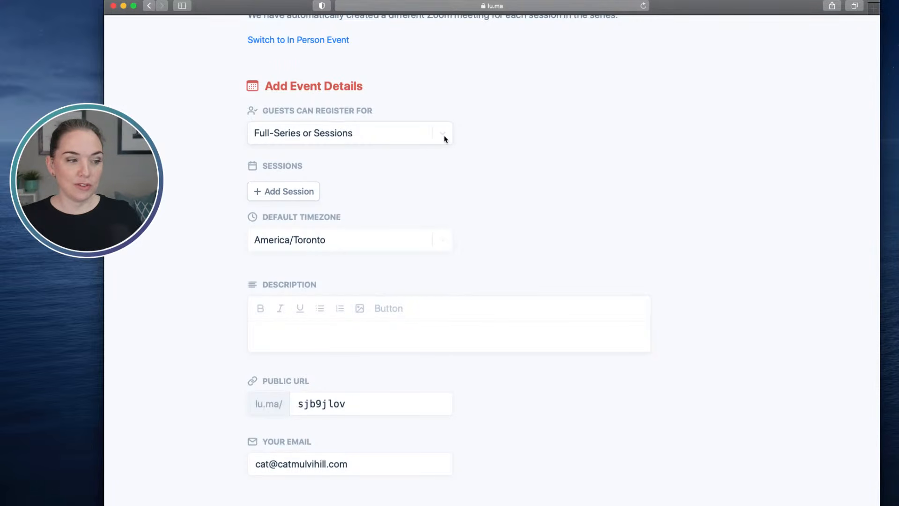
click(445, 138)
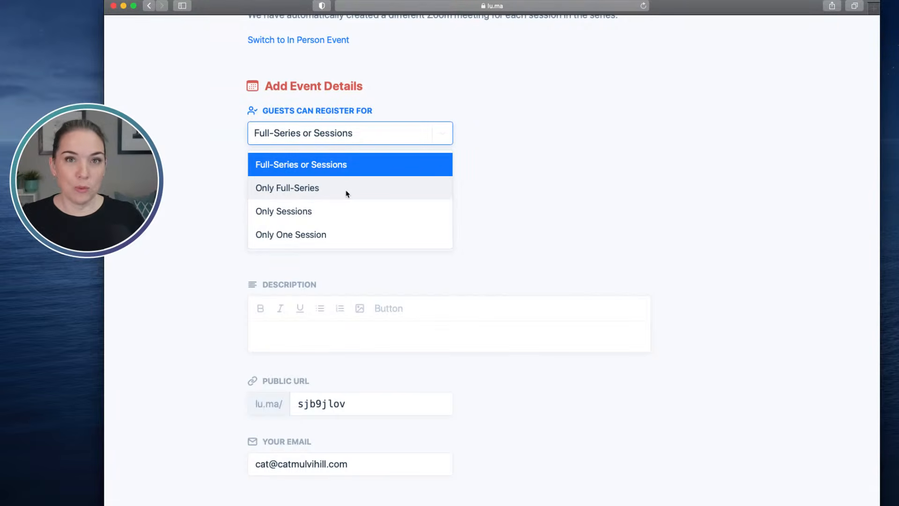
click(323, 192)
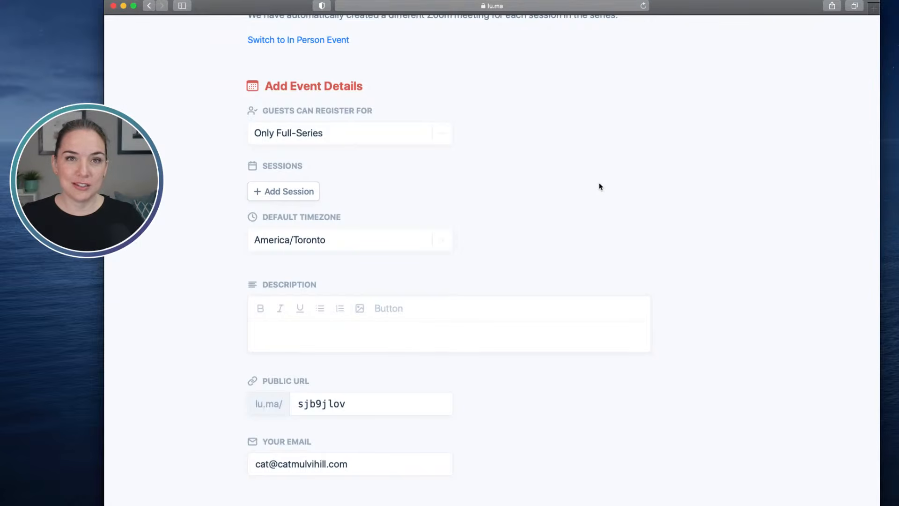
click(440, 134)
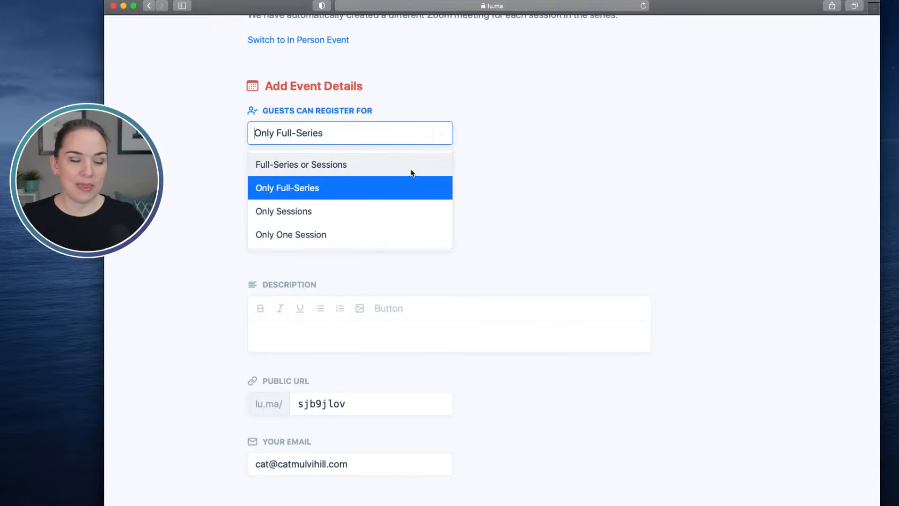
click(348, 193)
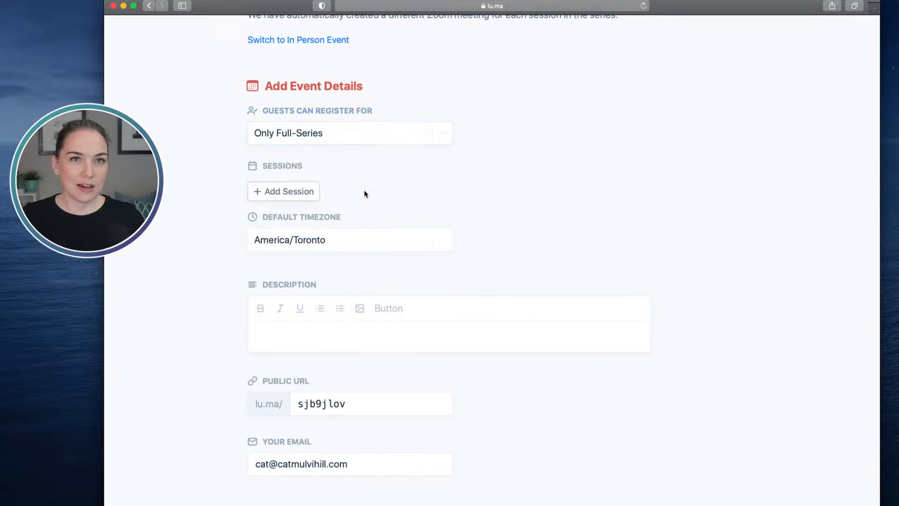
click(442, 138)
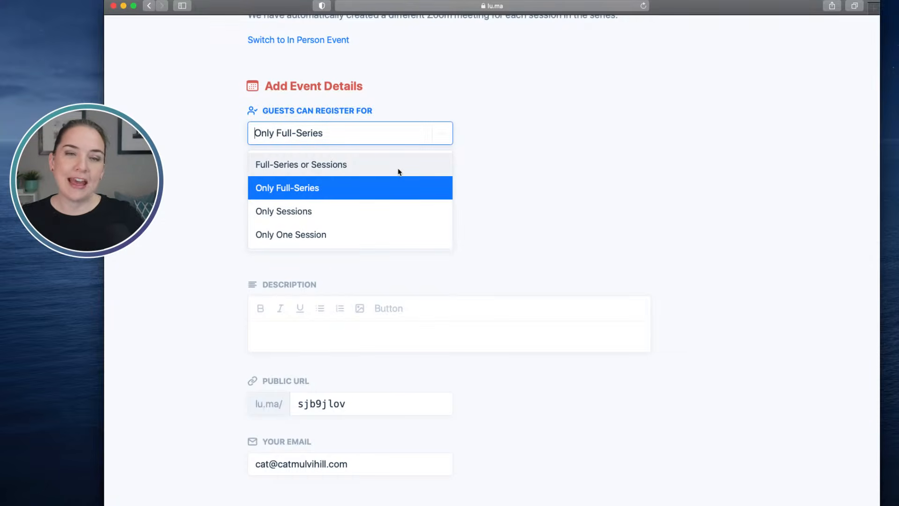
click(417, 193)
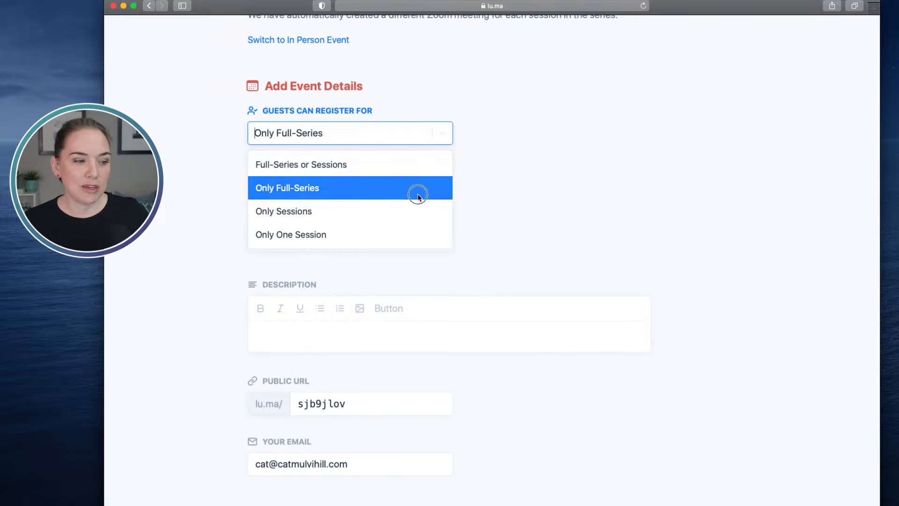
- Require registration approval for the event and save the changes
scroll(498, 218, down, 1)
scroll(498, 218, down, 5)
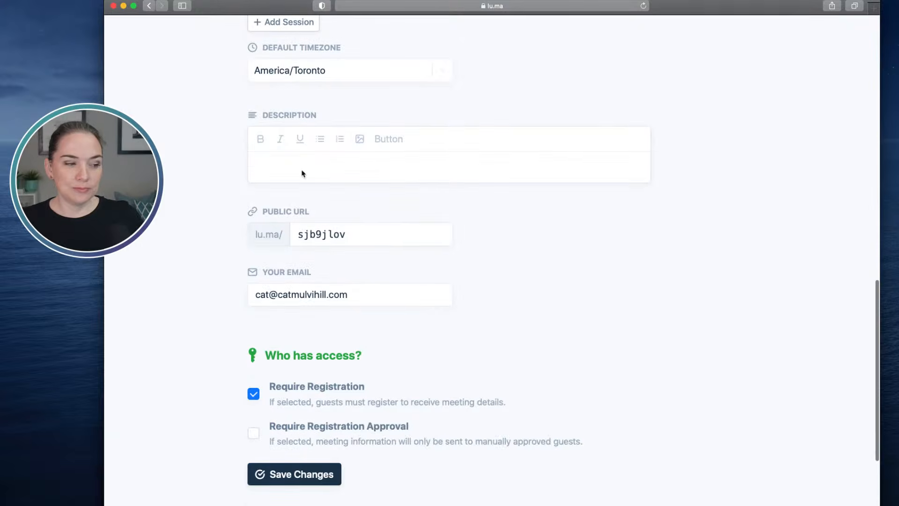
scroll(548, 146, down, 4)
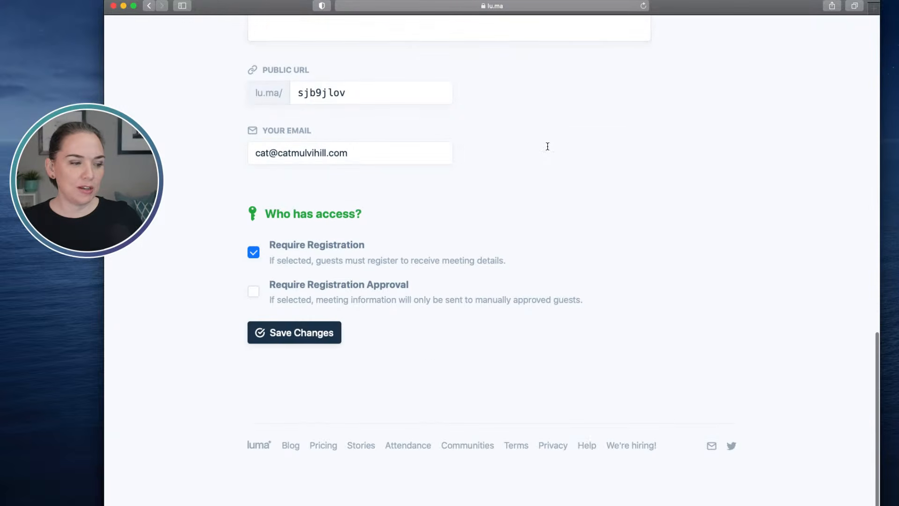
click(253, 292)
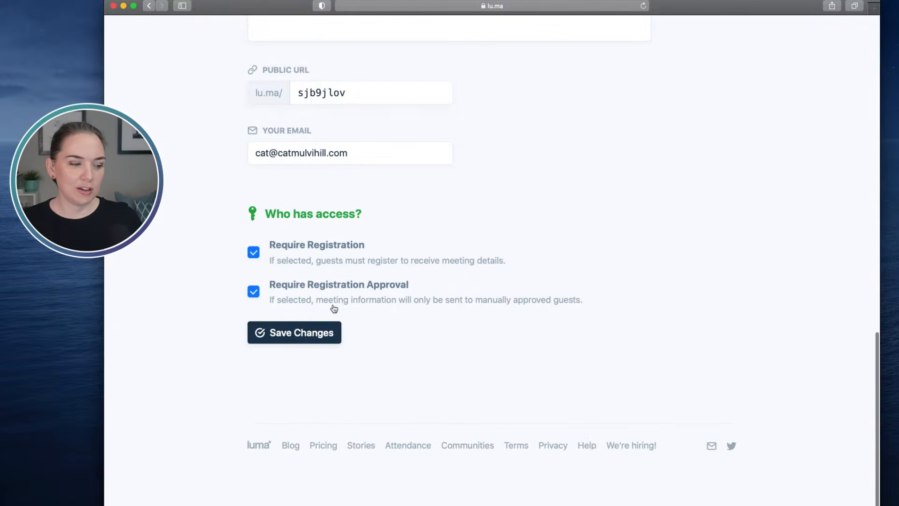
click(304, 333)
- Review the event's scheduled emails for all sessions and for the Aug 13 and Aug 14 sessions
scroll(622, 251, up, 2)
scroll(588, 259, up, 12)
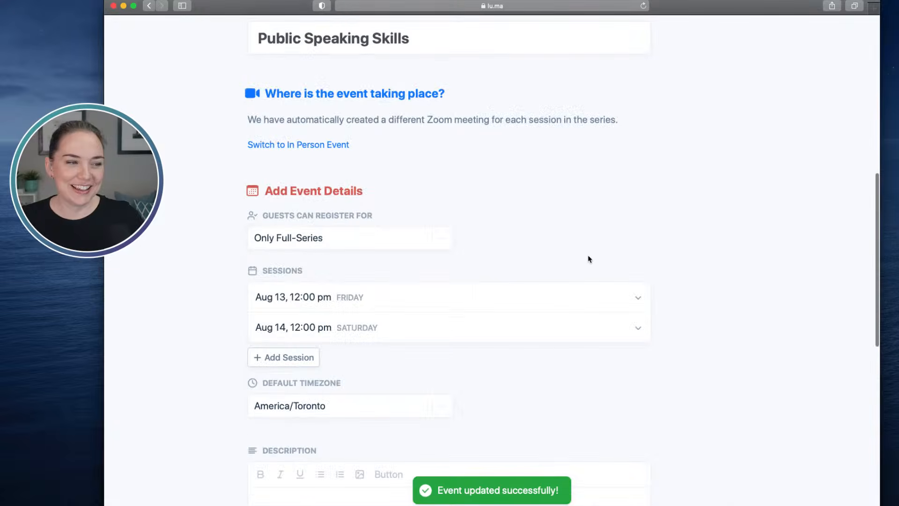
scroll(595, 257, up, 1)
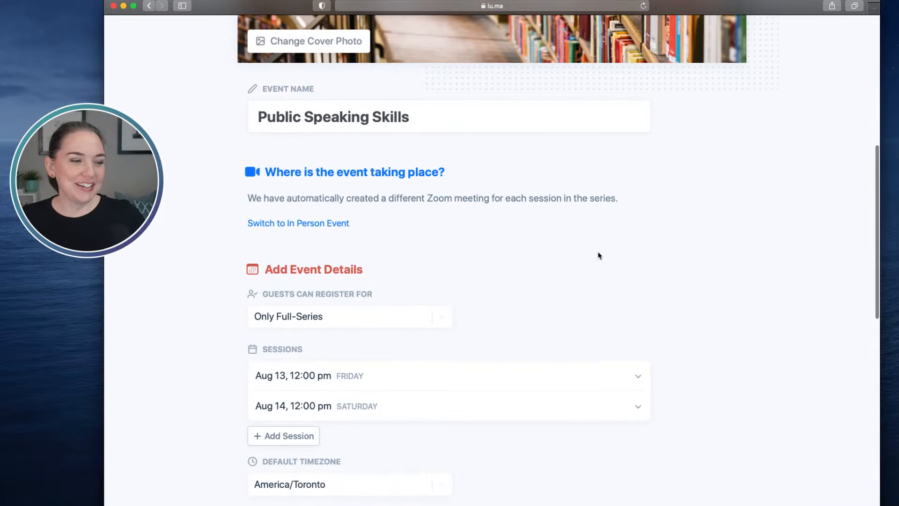
scroll(598, 254, up, 5)
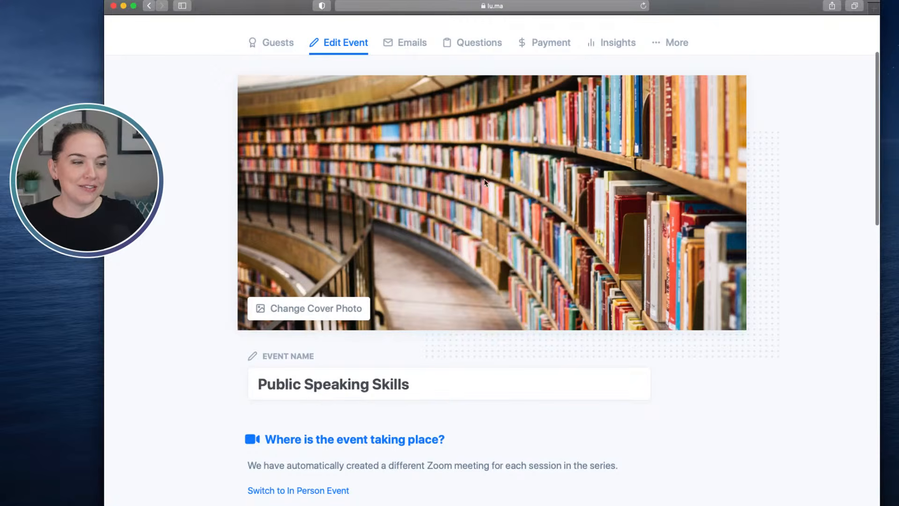
click(414, 45)
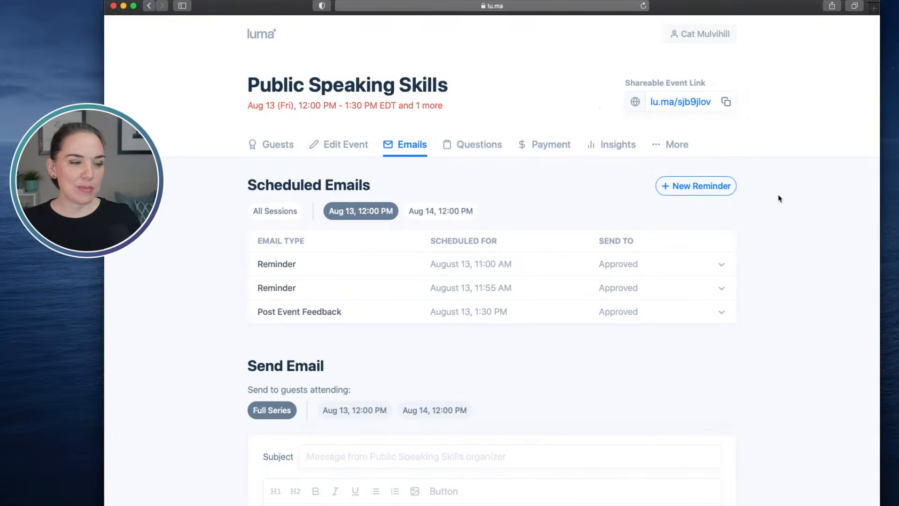
scroll(780, 191, down, 3)
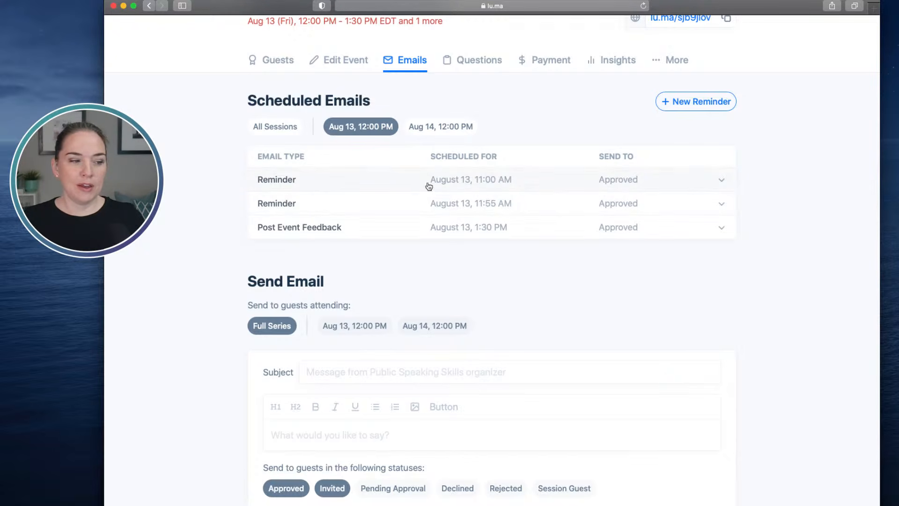
click(275, 131)
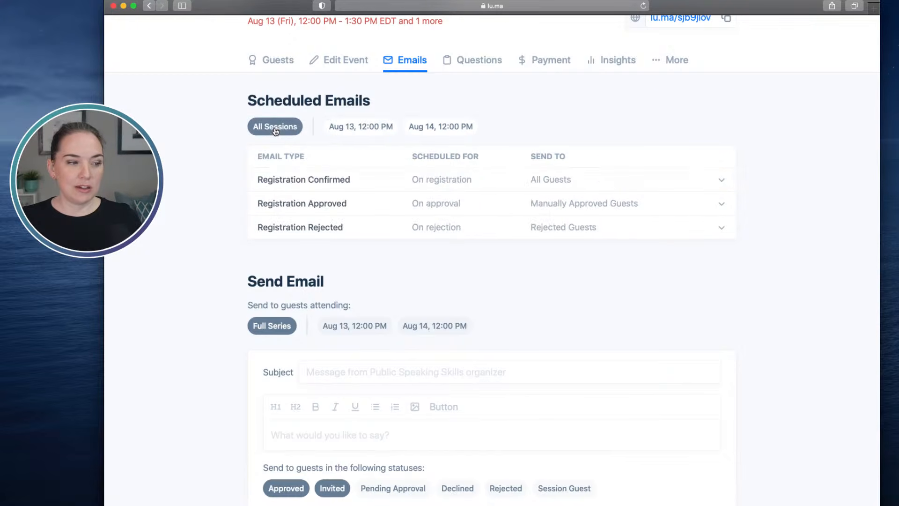
click(350, 131)
click(451, 129)
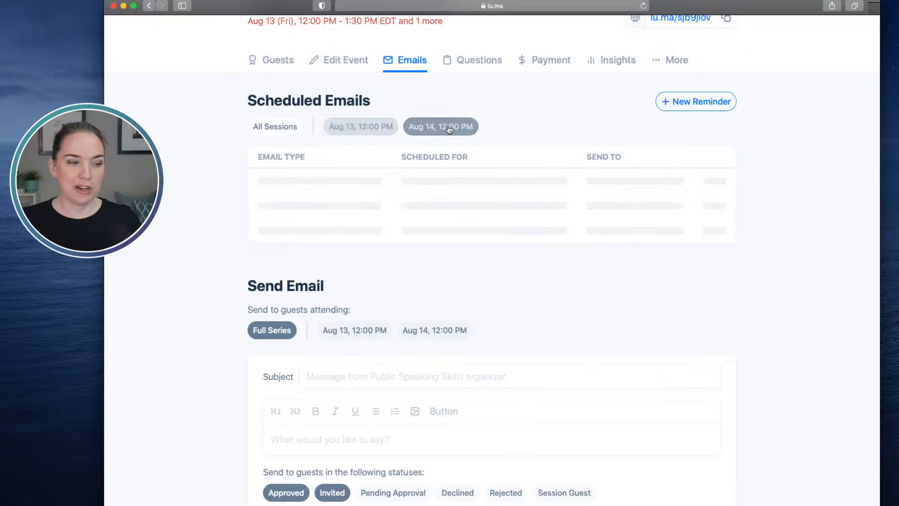
- Inspect the Post Event Feedback email of the Aug 13 session and delete it from the scheduled emails
click(356, 127)
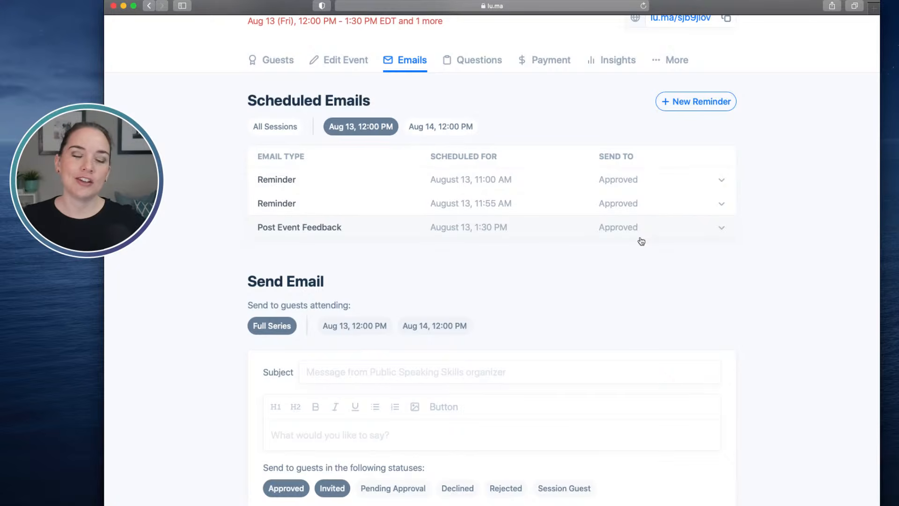
click(723, 229)
scroll(747, 226, down, 3)
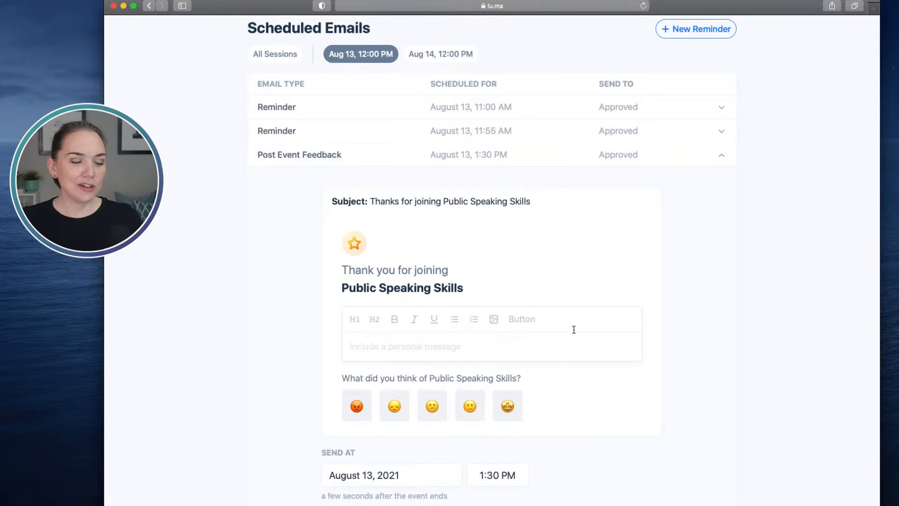
scroll(575, 332, down, 1)
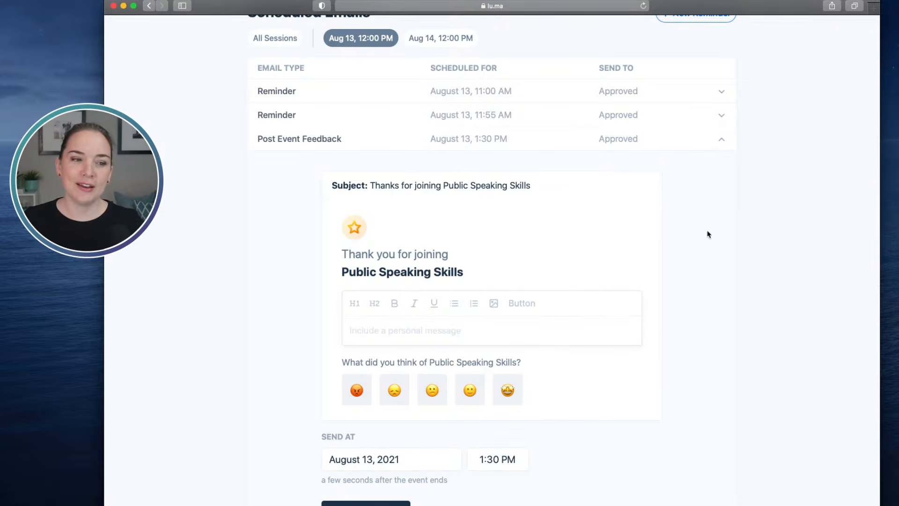
click(722, 141)
click(720, 140)
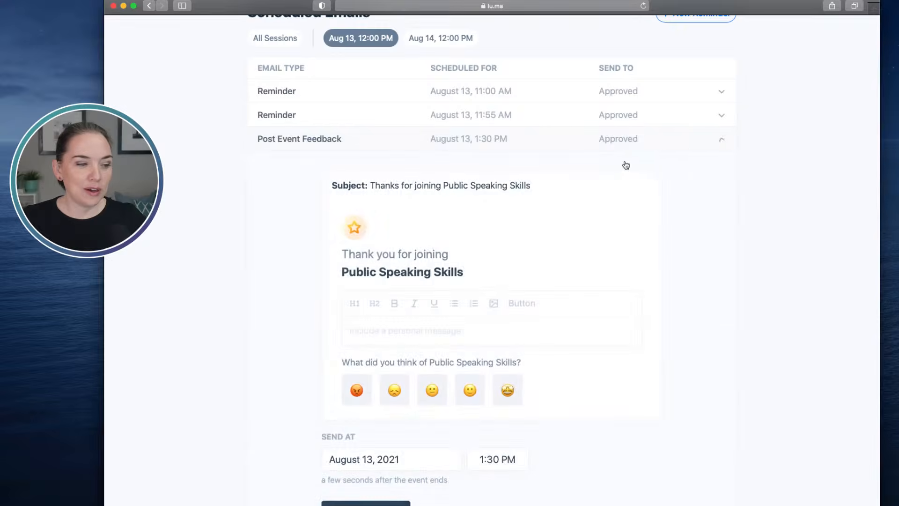
scroll(643, 160, down, 3)
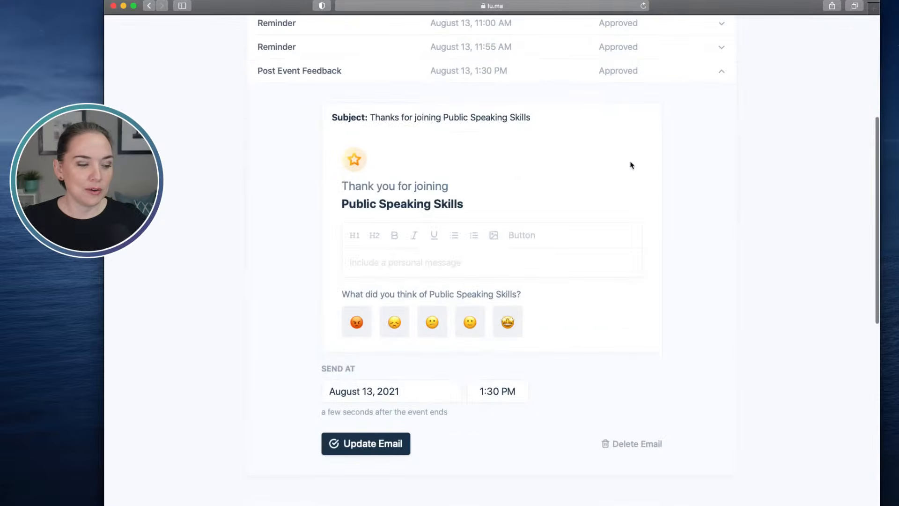
click(640, 448)
click(583, 271)
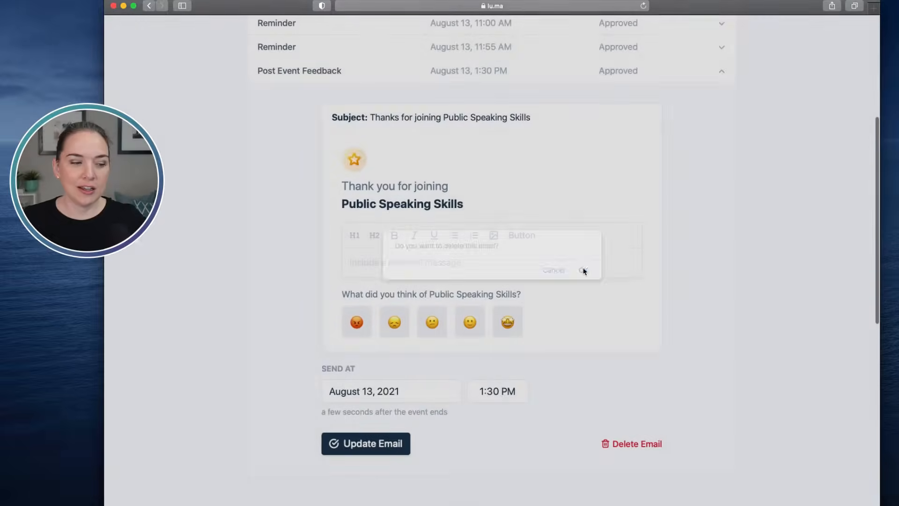
- Open the options for adding a scheduled email to the Aug 13 session
scroll(657, 196, up, 2)
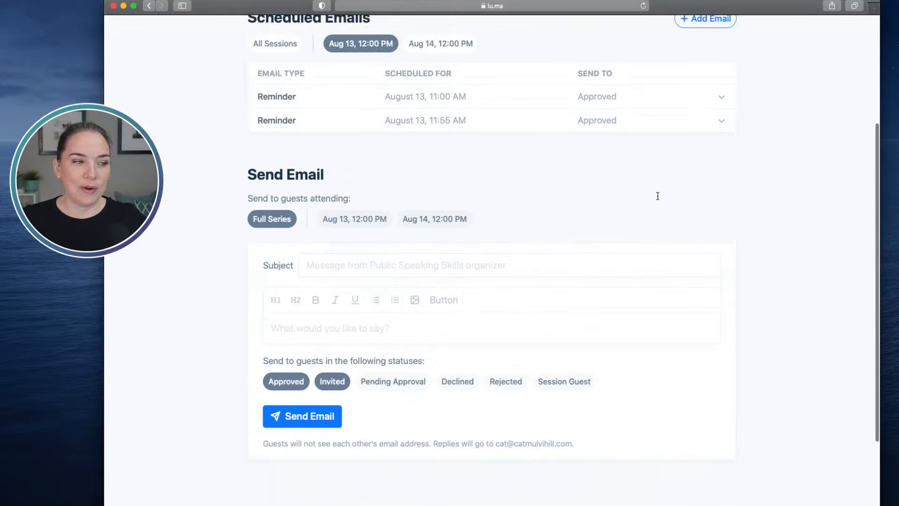
scroll(657, 196, up, 2)
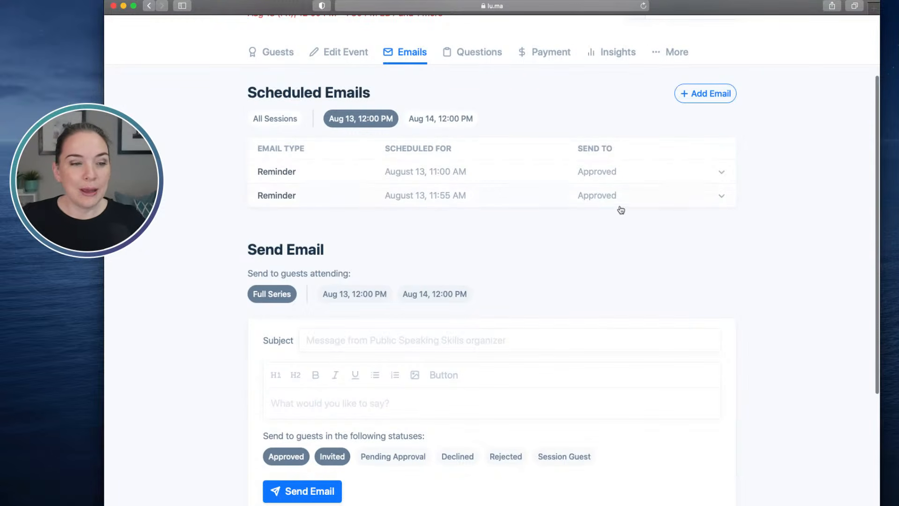
click(707, 97)
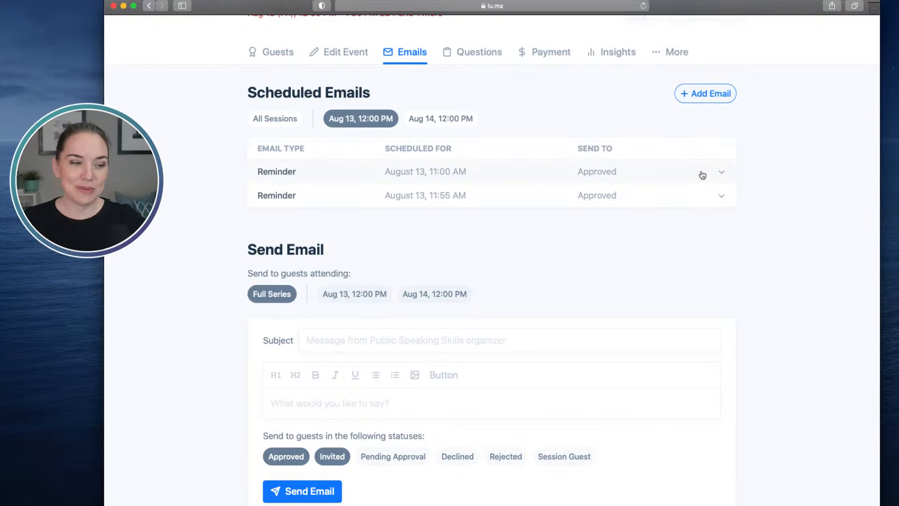
- Inspect the content and send time of the Aug 13 session's 11:00 AM reminder email
click(721, 171)
scroll(758, 177, down, 2)
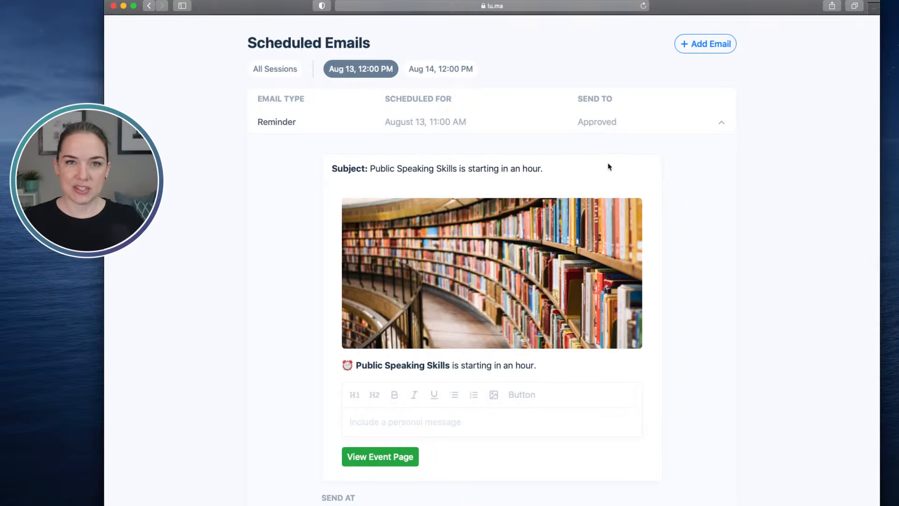
scroll(660, 167, down, 4)
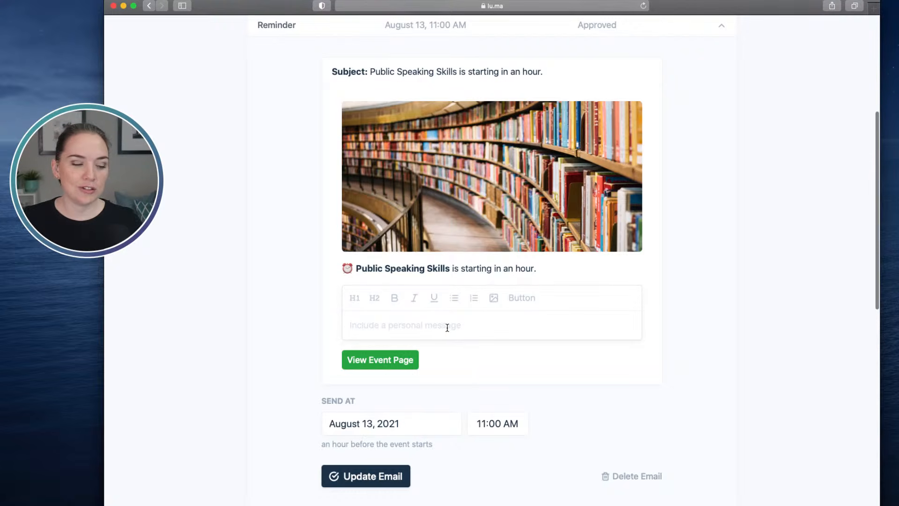
scroll(477, 312, down, 2)
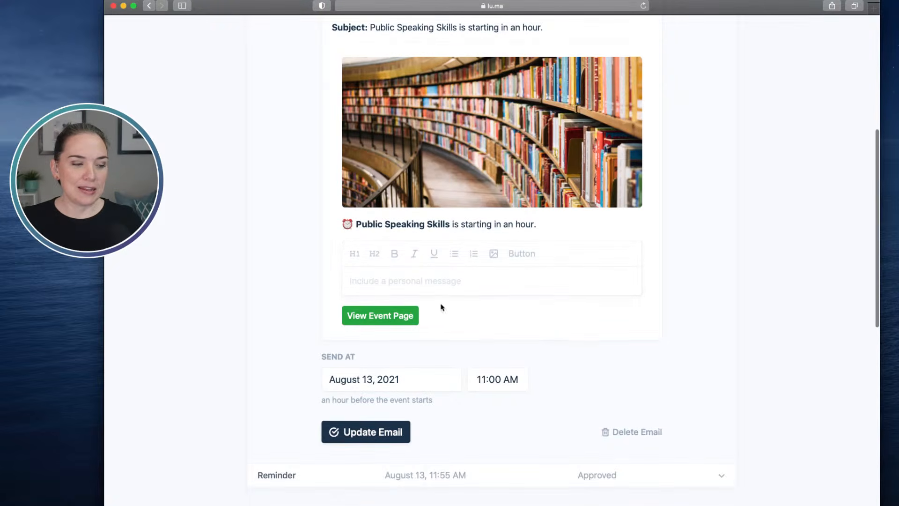
scroll(732, 288, down, 2)
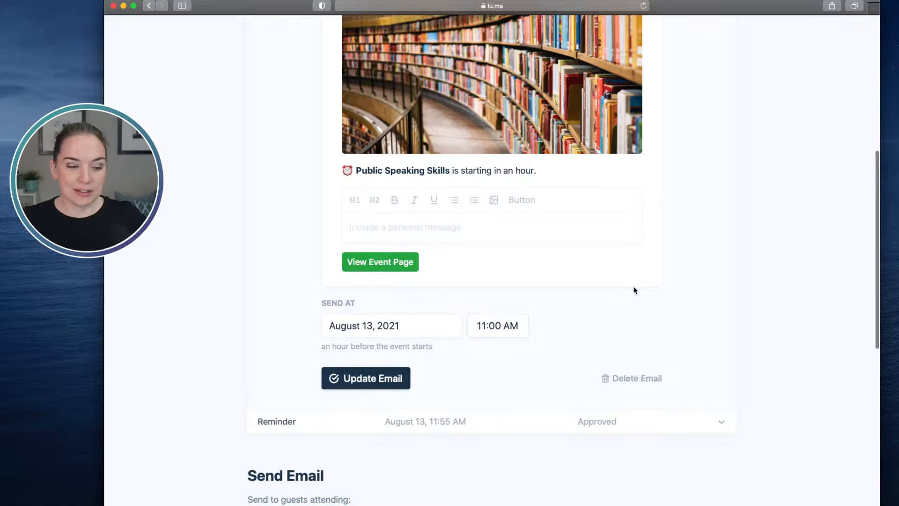
scroll(674, 301, down, 2)
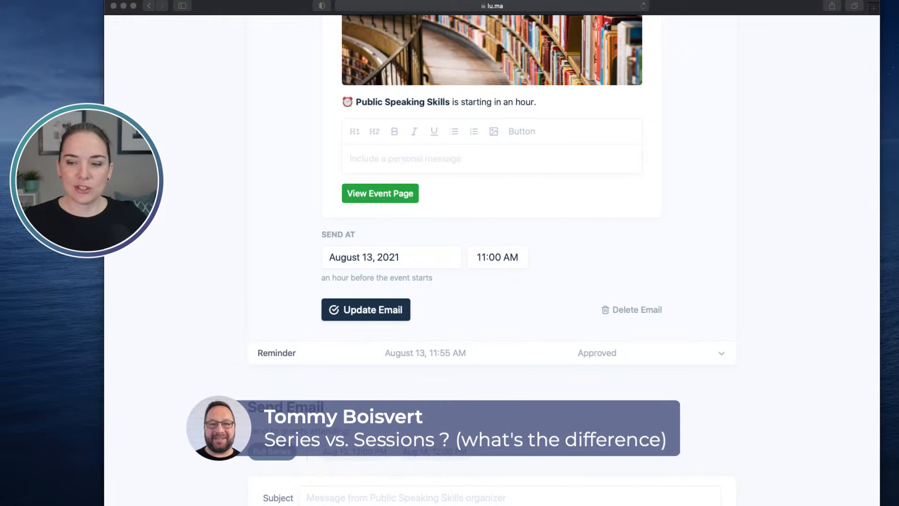
- Review the event's options for what guests can register for, leaving the full-series setting as it is
scroll(492, 281, up, 10)
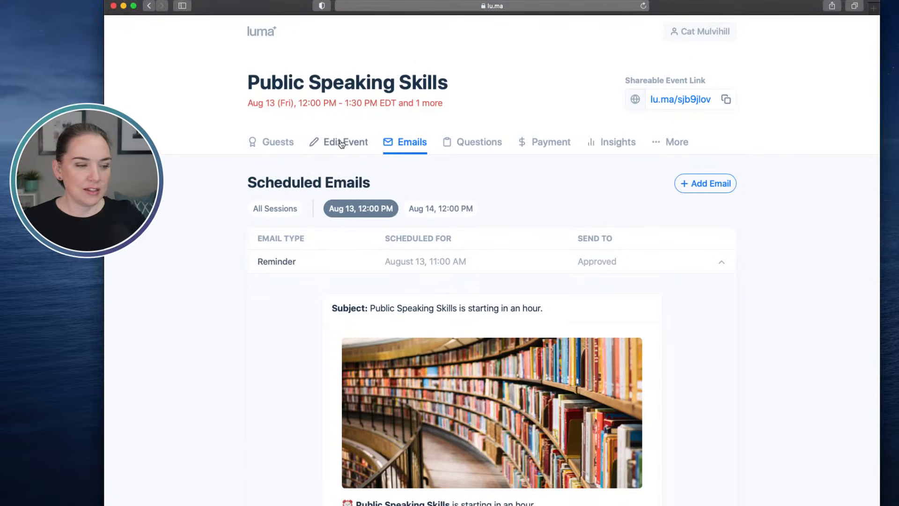
click(345, 142)
scroll(497, 257, down, 5)
scroll(497, 256, down, 3)
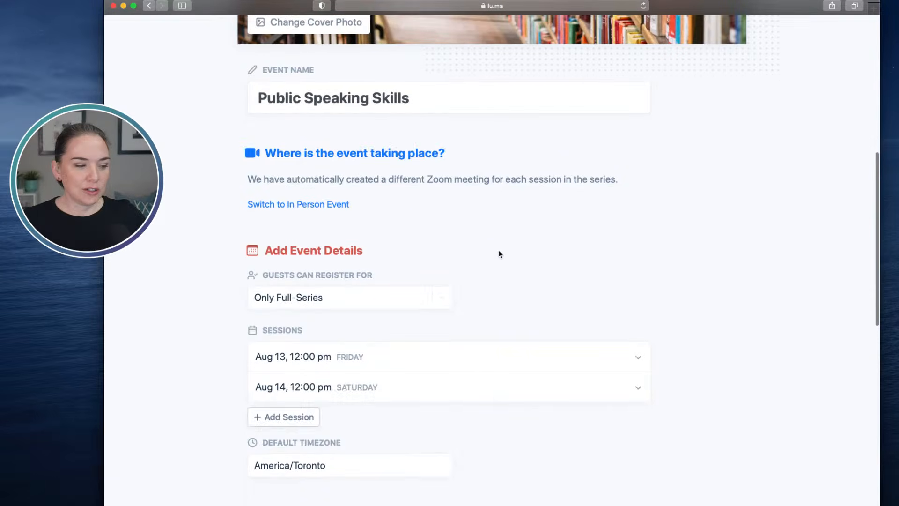
click(438, 300)
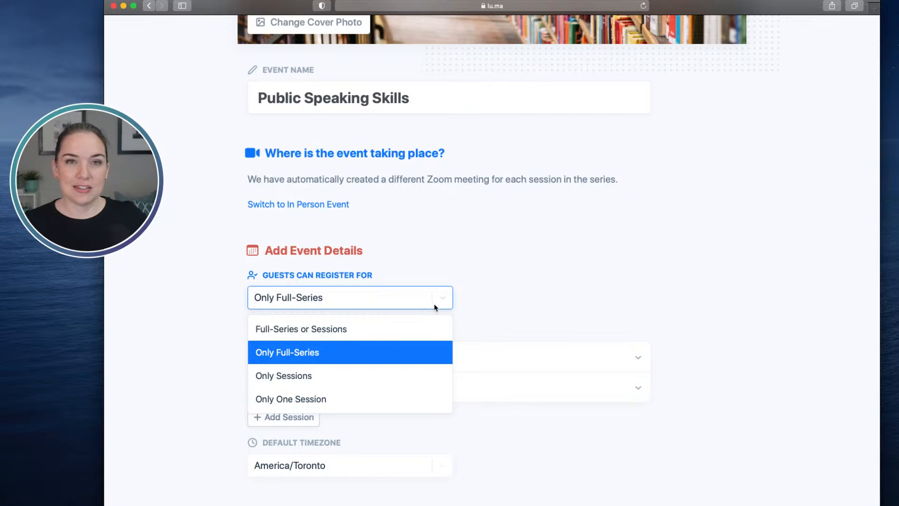
click(541, 280)
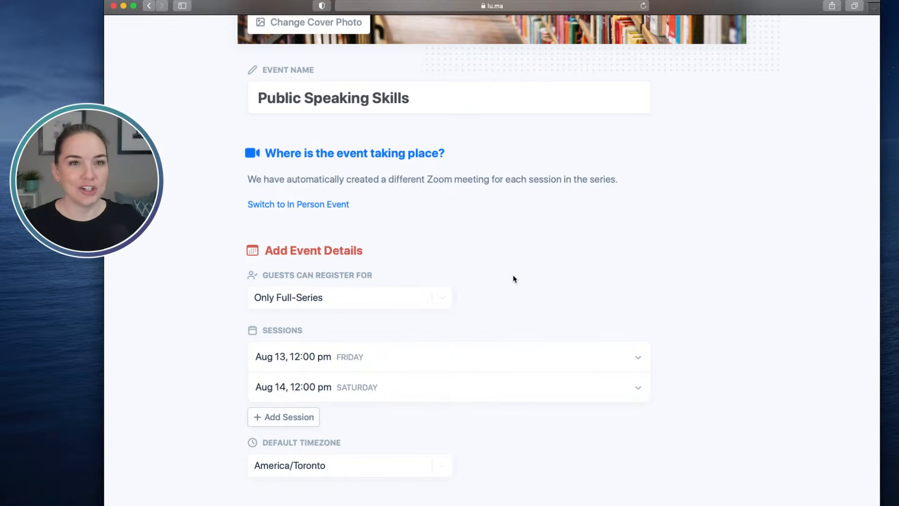
- Review the form for emailing full-series guests and the scheduled emails of the Aug 14 session
scroll(527, 258, up, 8)
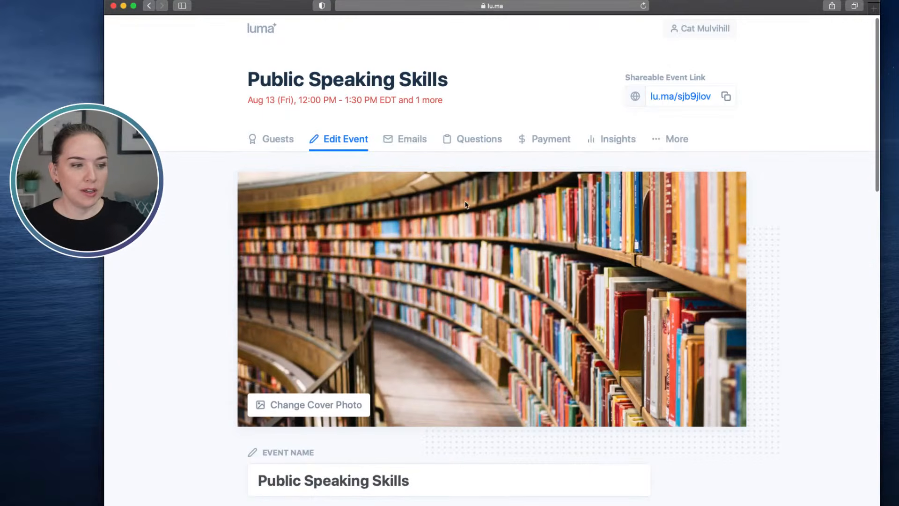
click(411, 140)
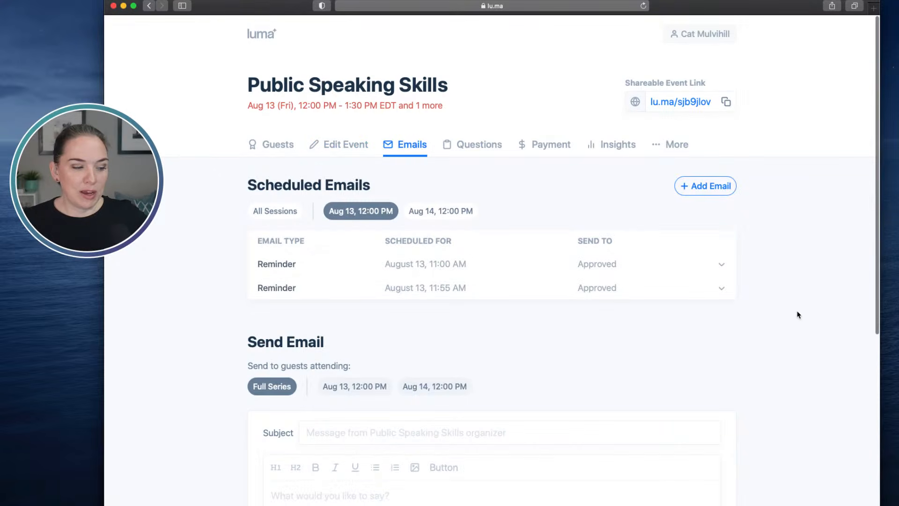
scroll(797, 314, down, 3)
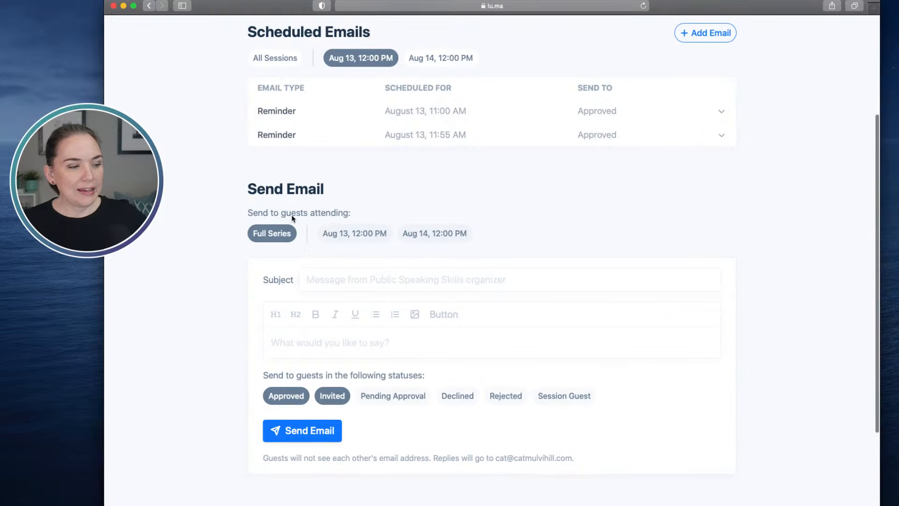
click(328, 284)
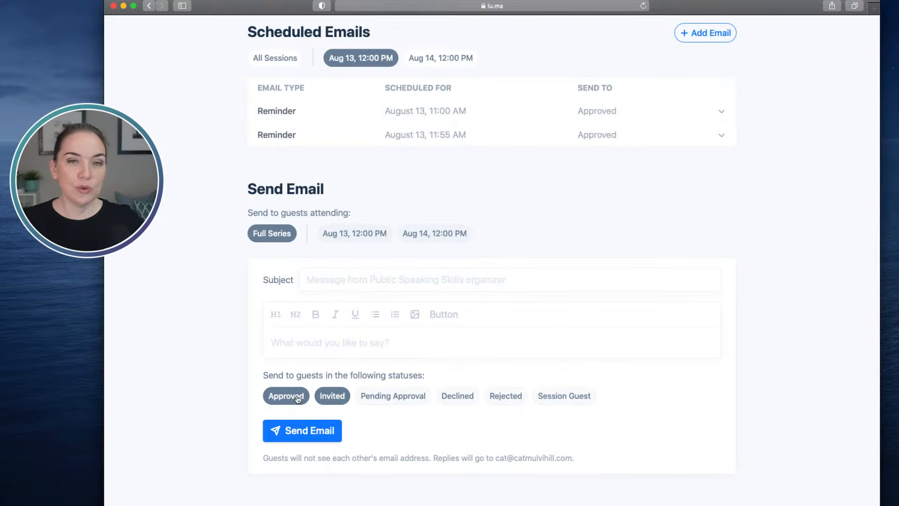
scroll(627, 393, down, 1)
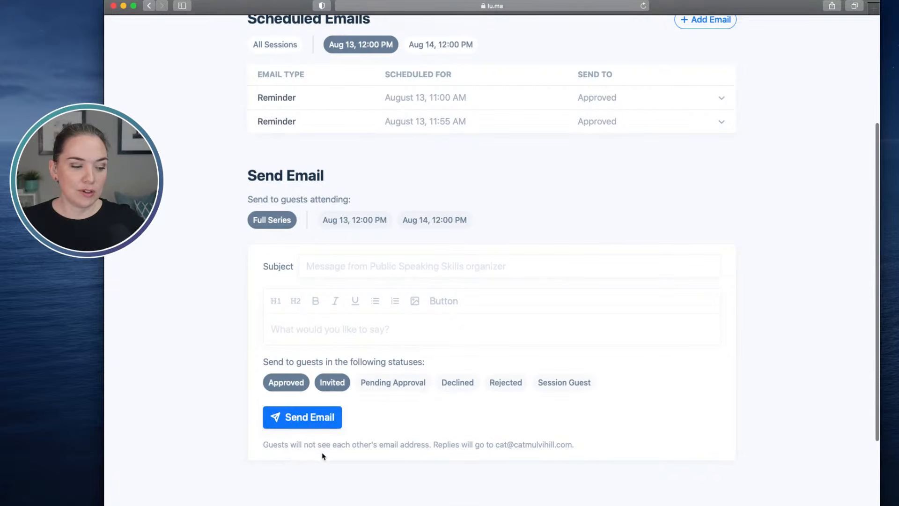
scroll(754, 365, up, 3)
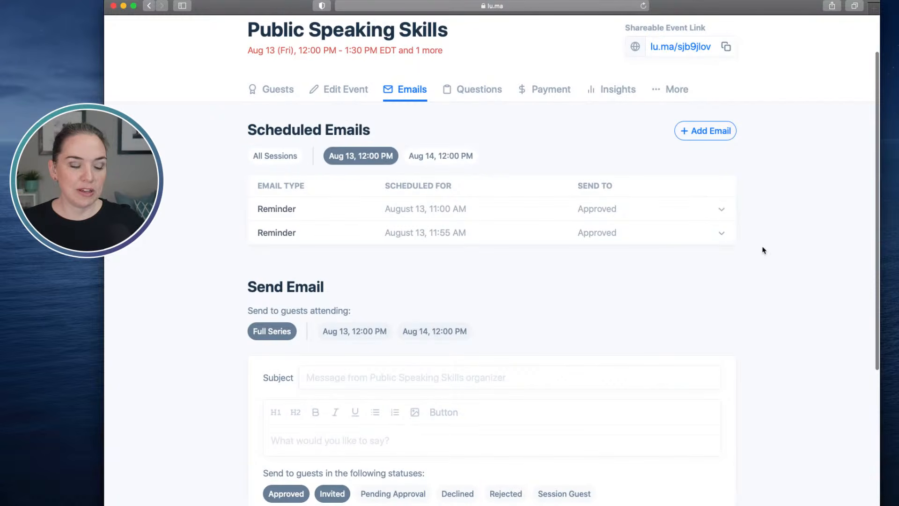
click(442, 156)
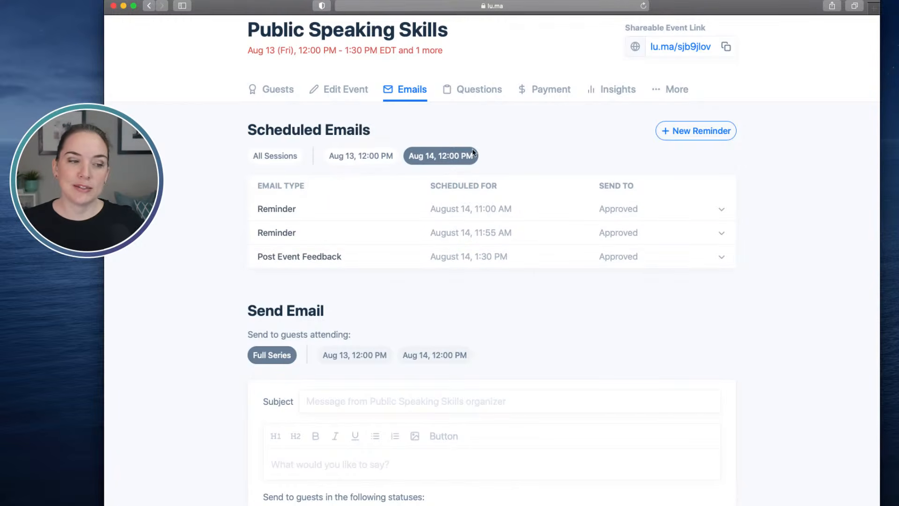
- Add a required registration question of the Checkbox type to the event
click(474, 94)
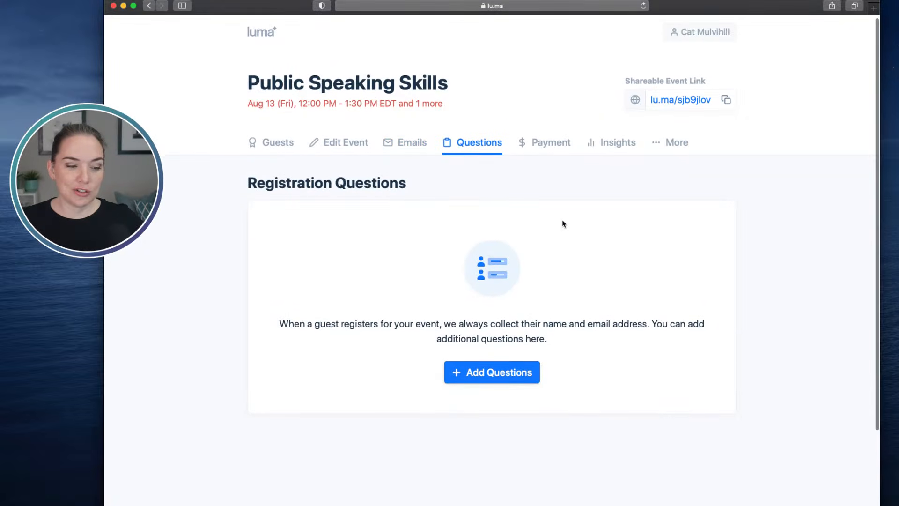
scroll(563, 222, down, 2)
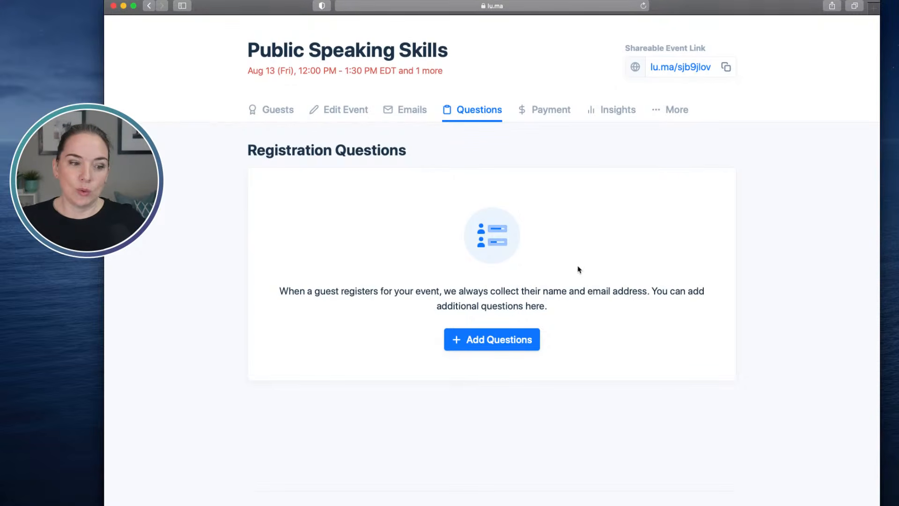
click(506, 344)
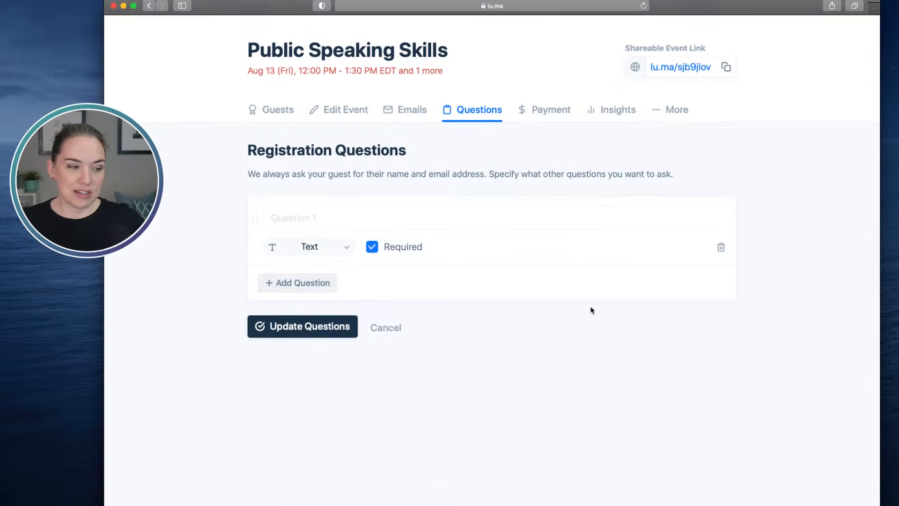
click(318, 247)
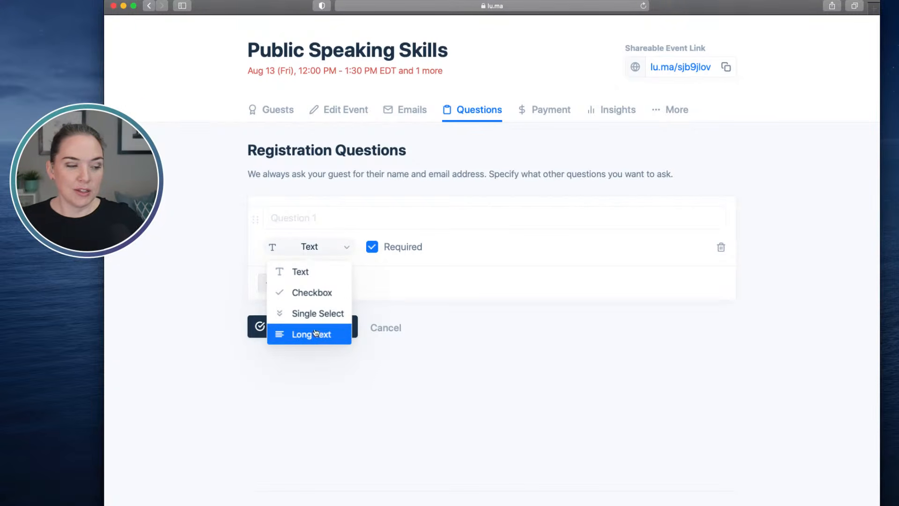
click(304, 299)
- Word the checkbox question as "I understand I must have a camera and mic to participate in the workshop."
click(314, 214)
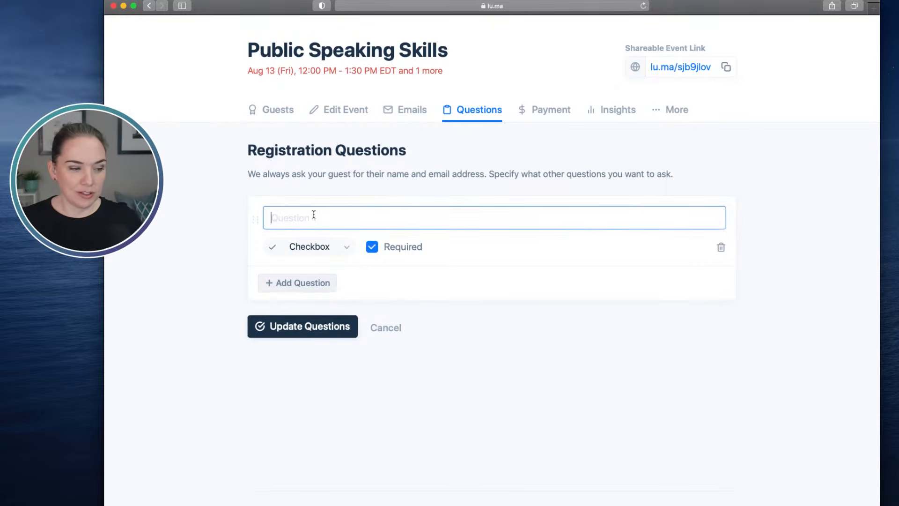
text(I under)
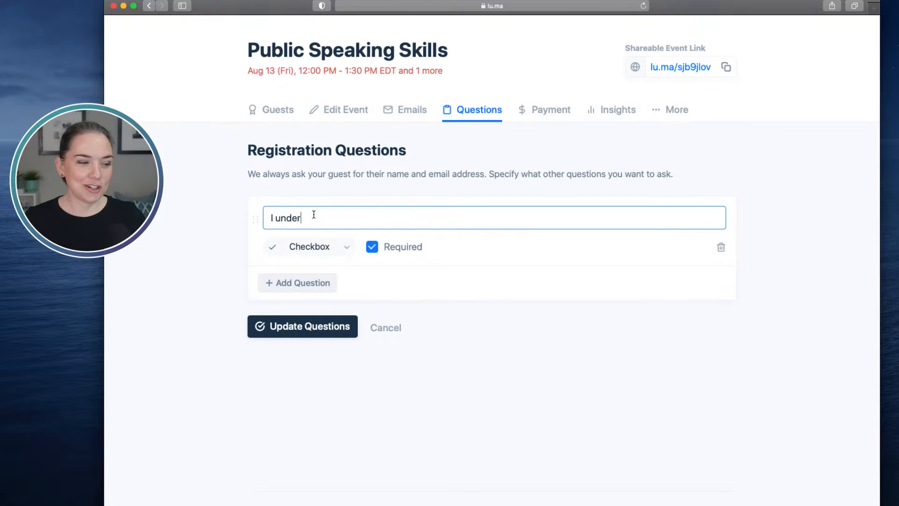
text(stand I mig)
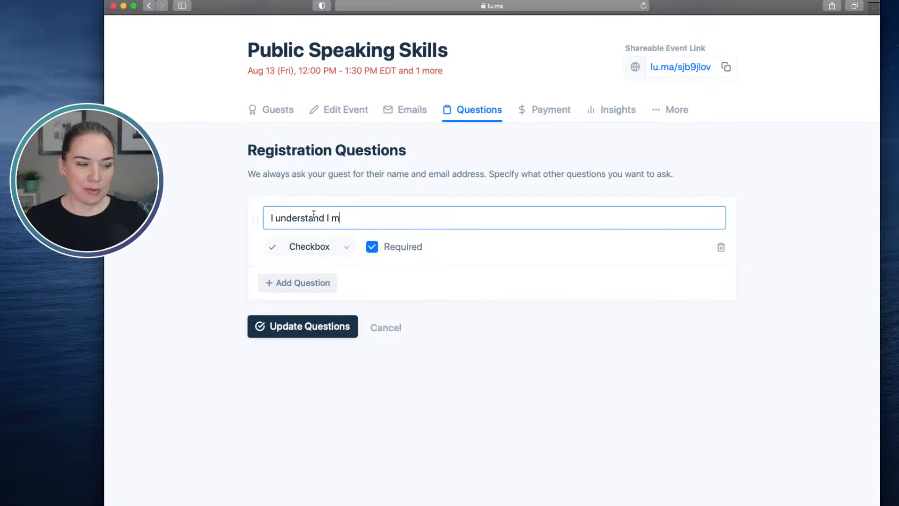
key(BackSpace)
key(BackSpace)
text(ust have a )
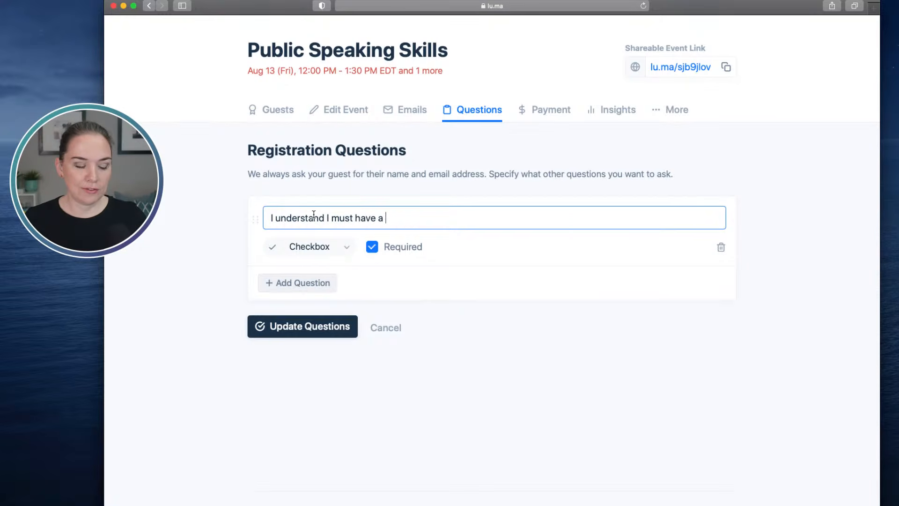
text(camera and mi)
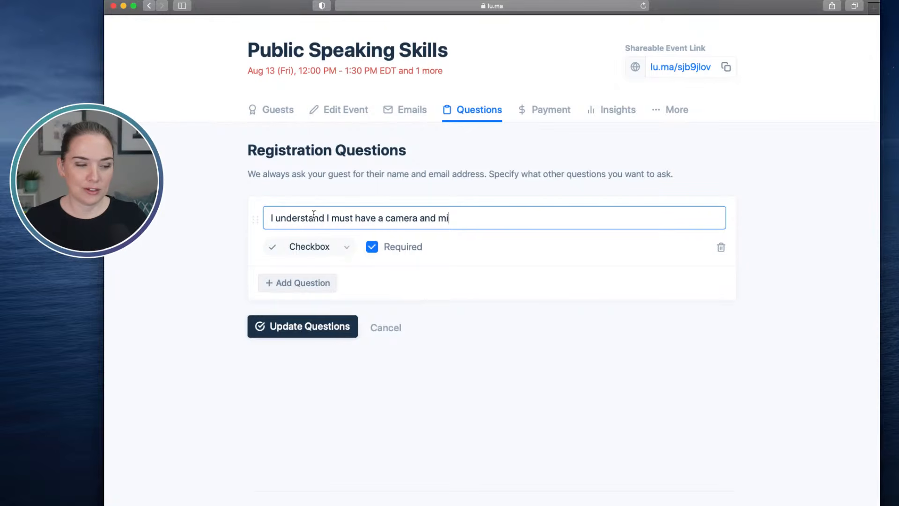
text(c to )
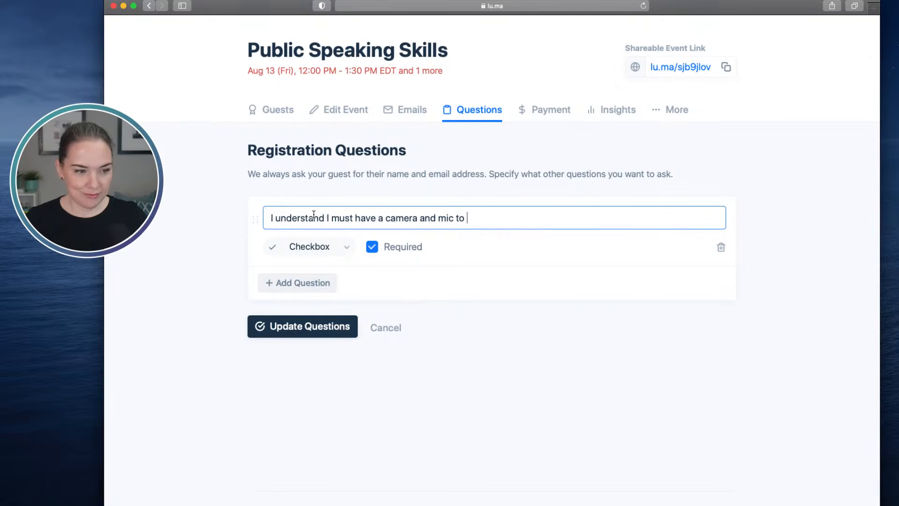
text(participate)
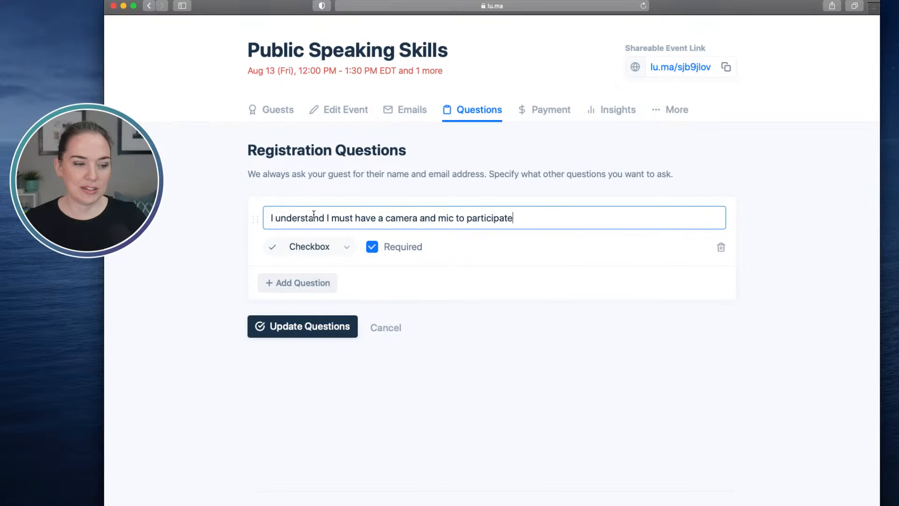
text( in the workds)
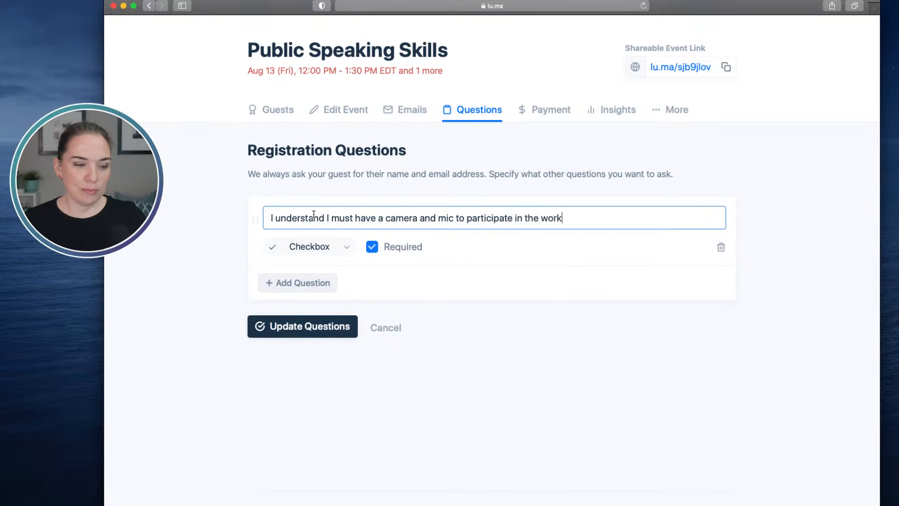
key(BackSpace)
key(BackSpace)
text(shop.)
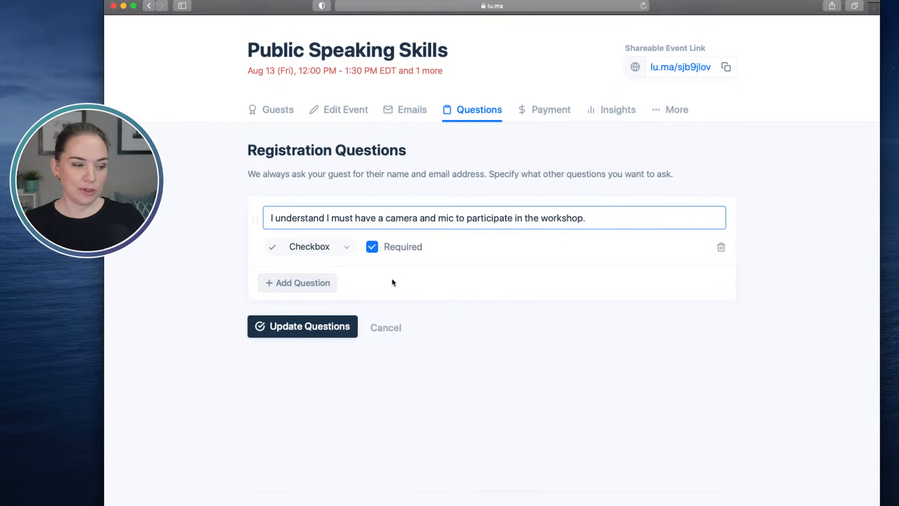
click(308, 287)
click(347, 318)
click(326, 383)
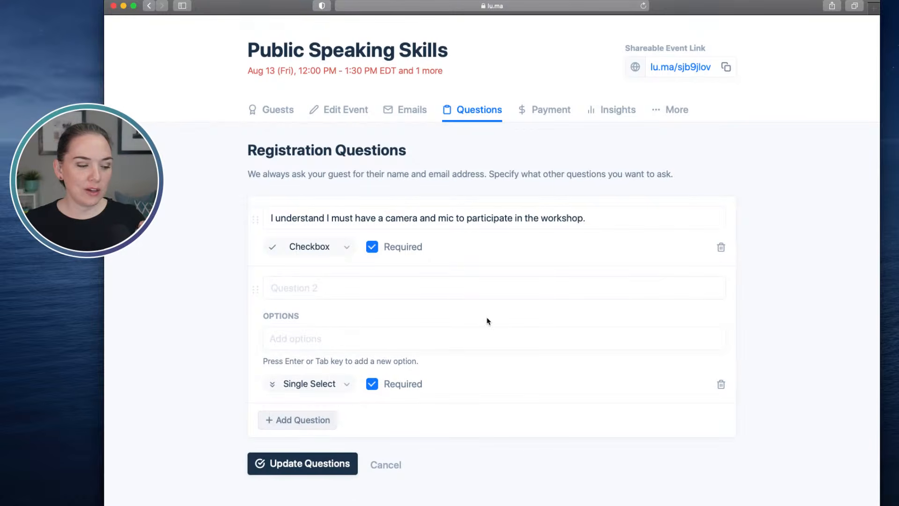
click(719, 385)
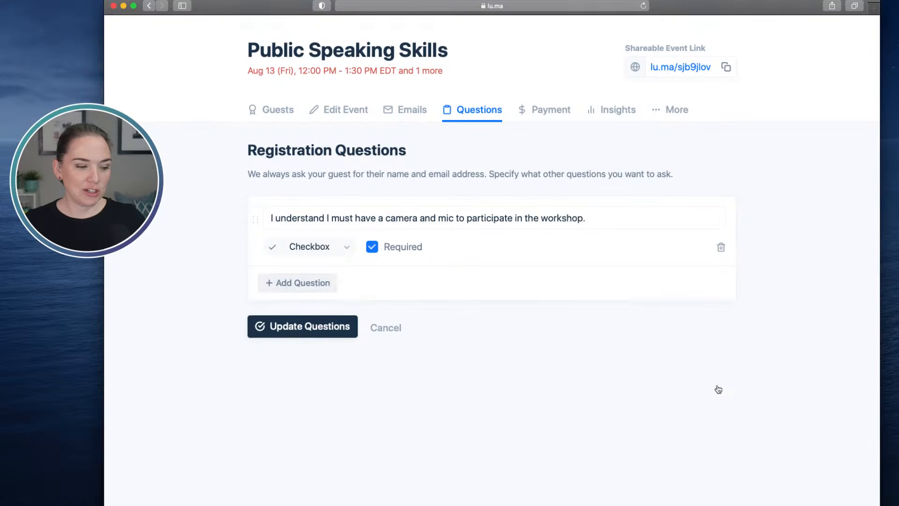
- Save the registration questions and view the event's payment setup
click(322, 327)
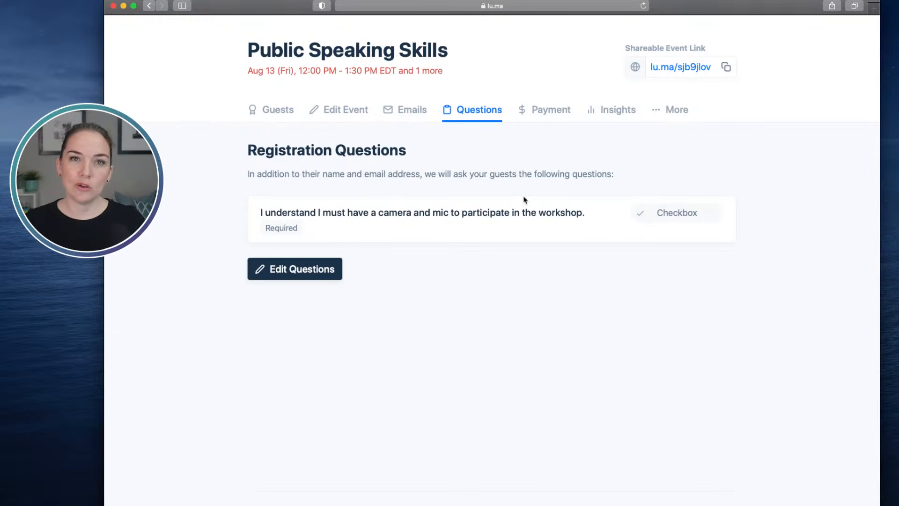
click(549, 112)
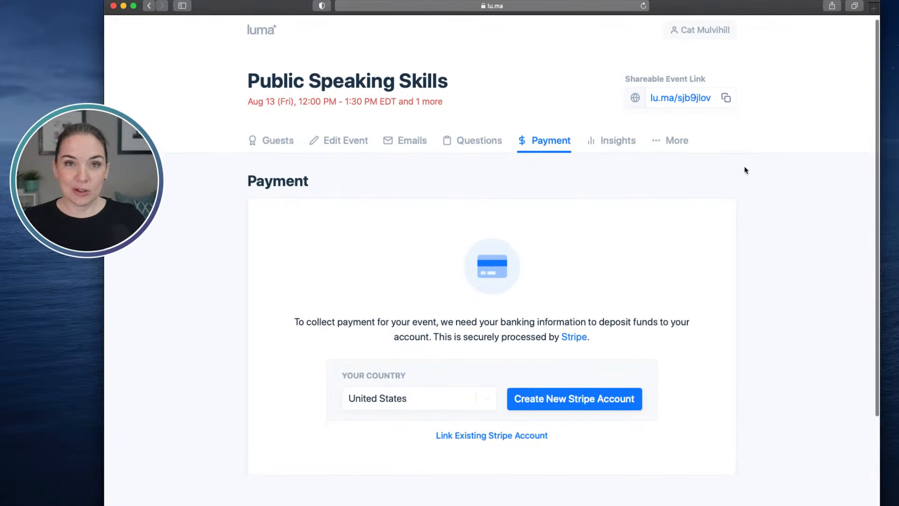
scroll(745, 170, down, 2)
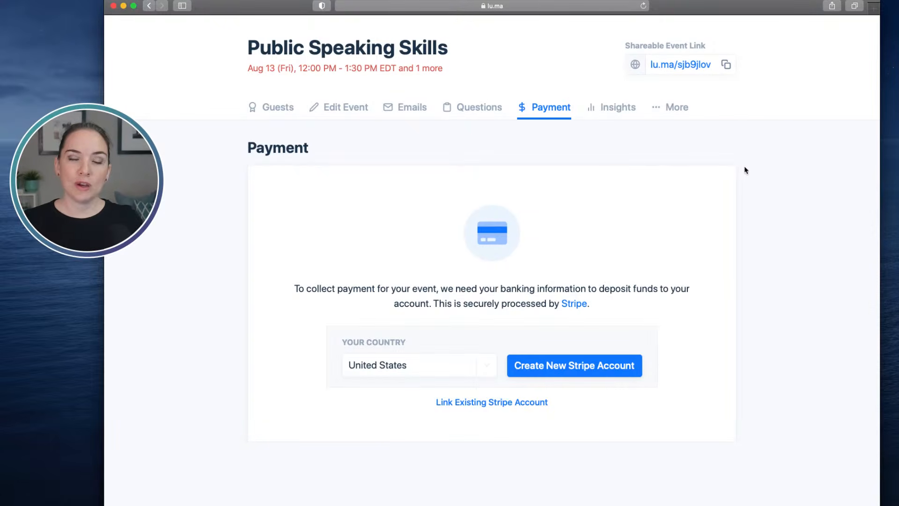